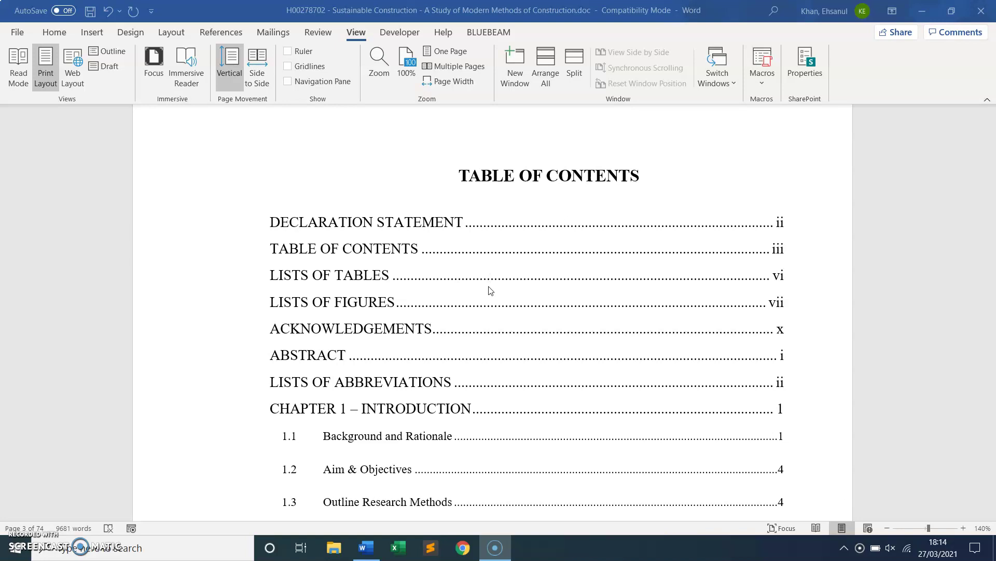
- Show the Navigation Pane with the document's headings outline
{"action": "scroll", "coordinate": [552, 293], "scroll_direction": "down", "scroll_amount": 4}
{"action": "scroll", "coordinate": [556, 326], "scroll_direction": "down", "scroll_amount": 9}
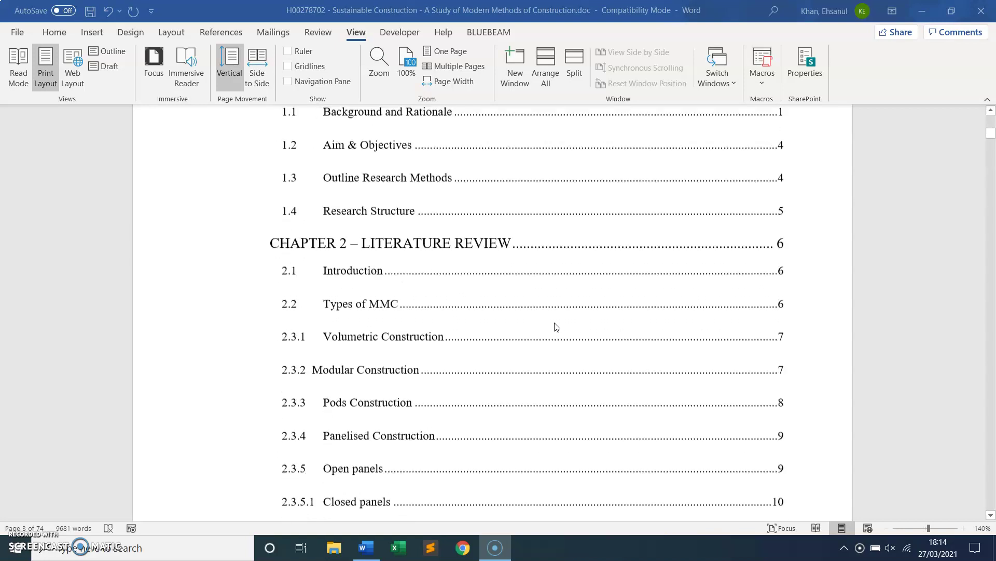
{"action": "scroll", "coordinate": [558, 324], "scroll_direction": "up", "scroll_amount": 13}
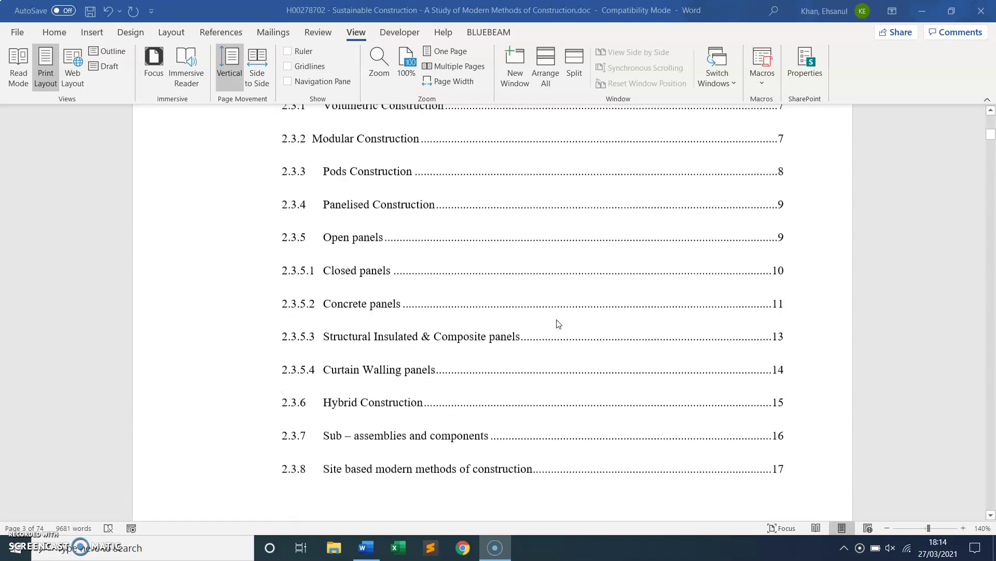
{"action": "scroll", "coordinate": [558, 323], "scroll_direction": "up", "scroll_amount": 4}
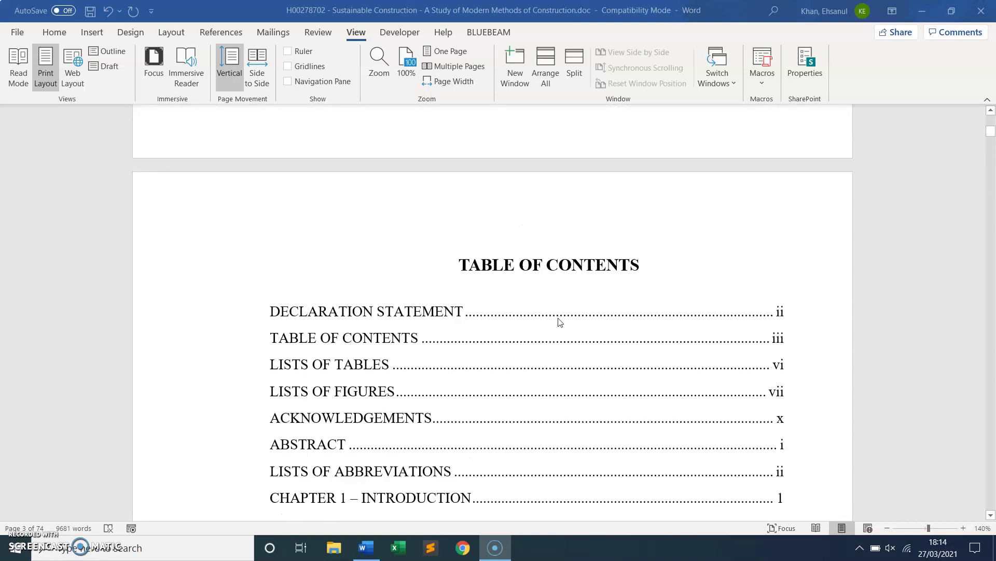
{"action": "scroll", "coordinate": [559, 323], "scroll_direction": "down", "scroll_amount": 2}
{"action": "scroll", "coordinate": [559, 323], "scroll_direction": "up", "scroll_amount": 1}
{"action": "scroll", "coordinate": [559, 323], "scroll_direction": "down", "scroll_amount": 1}
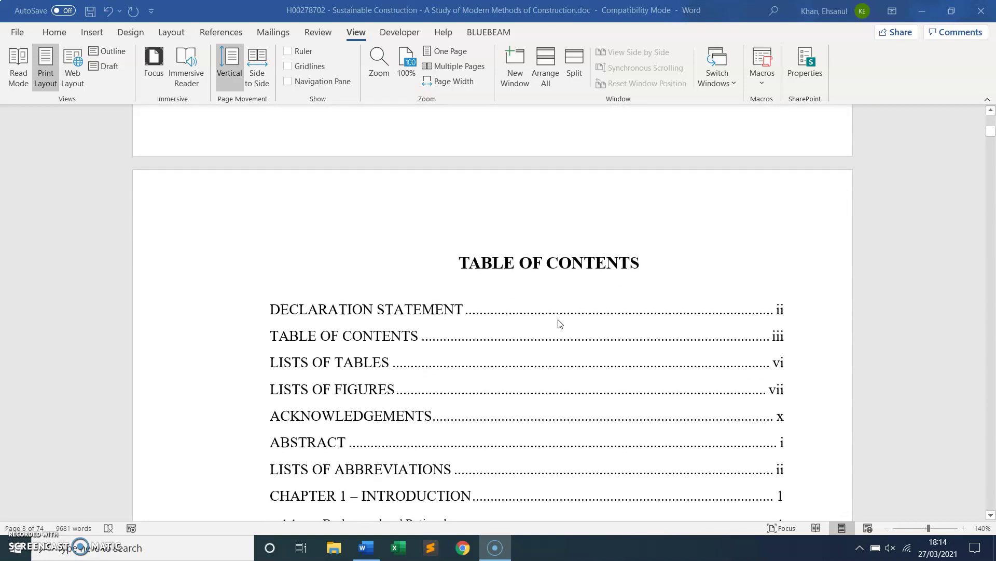
{"action": "scroll", "coordinate": [560, 323], "scroll_direction": "down", "scroll_amount": 1}
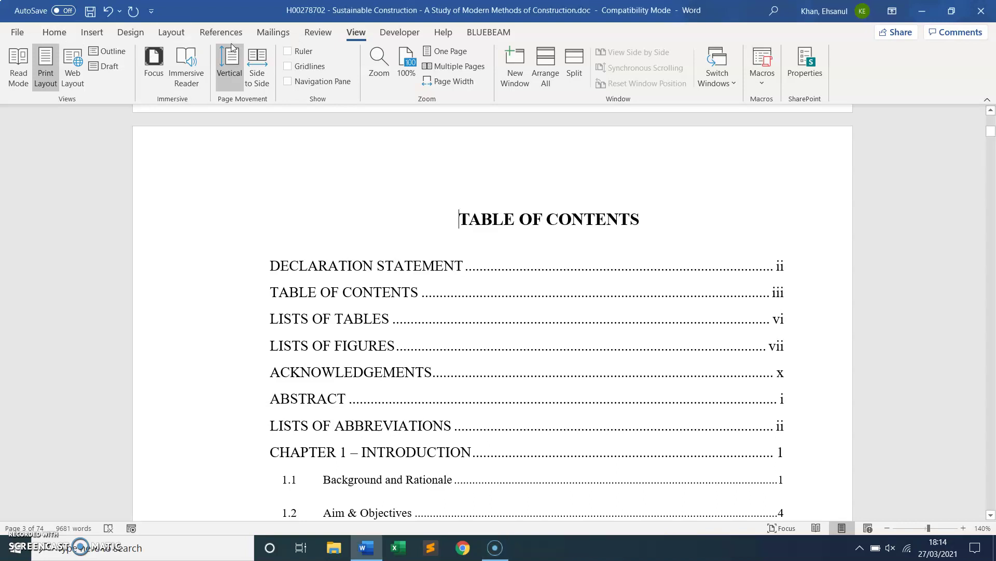
{"action": "left_click", "coordinate": [396, 218]}
{"action": "left_click", "coordinate": [330, 83]}
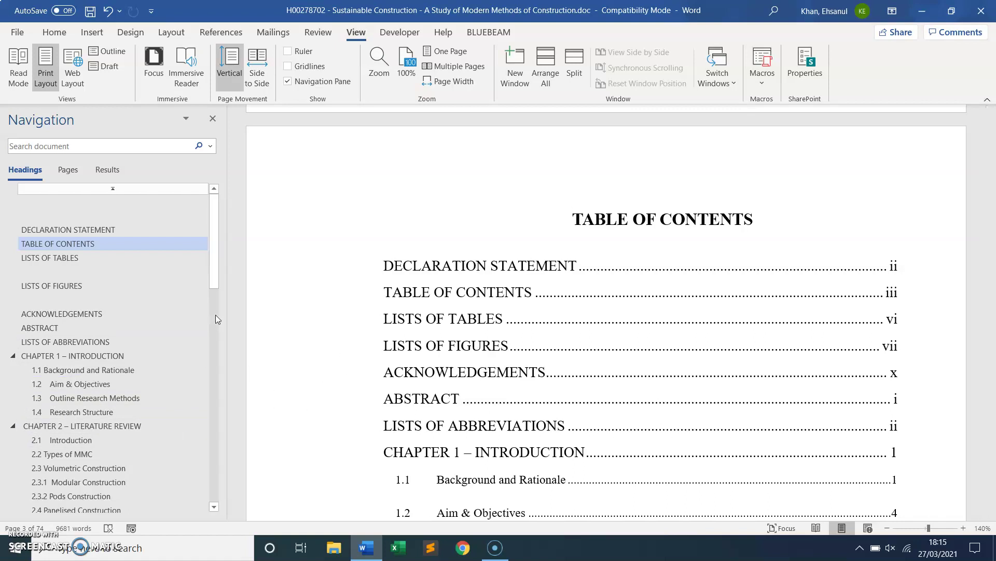
- Delete the empty heading line under LISTS OF TABLES
{"action": "left_click", "coordinate": [84, 260]}
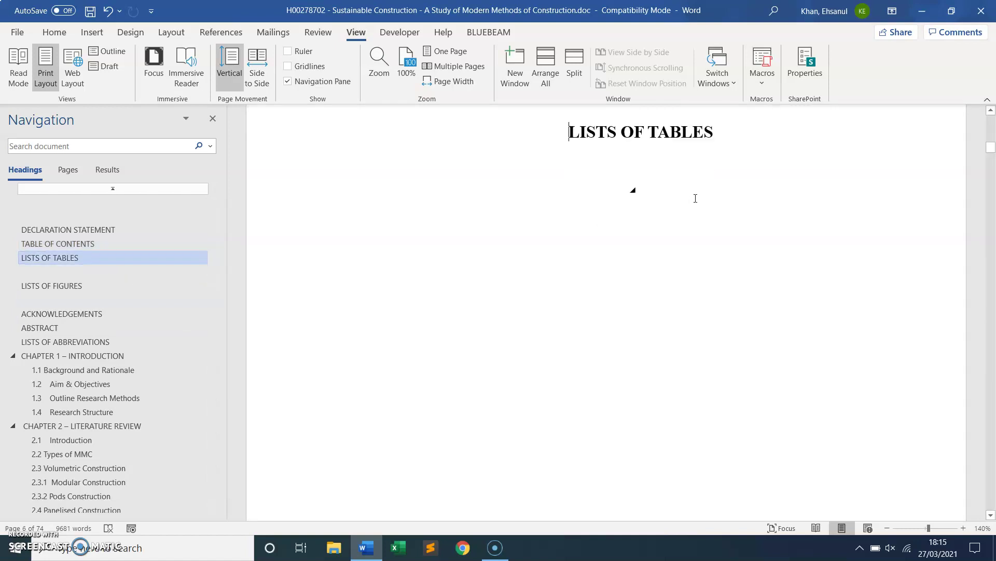
{"action": "left_click", "coordinate": [659, 192]}
{"action": "key", "text": "BackSpace"}
{"action": "key", "text": "BackSpace"}
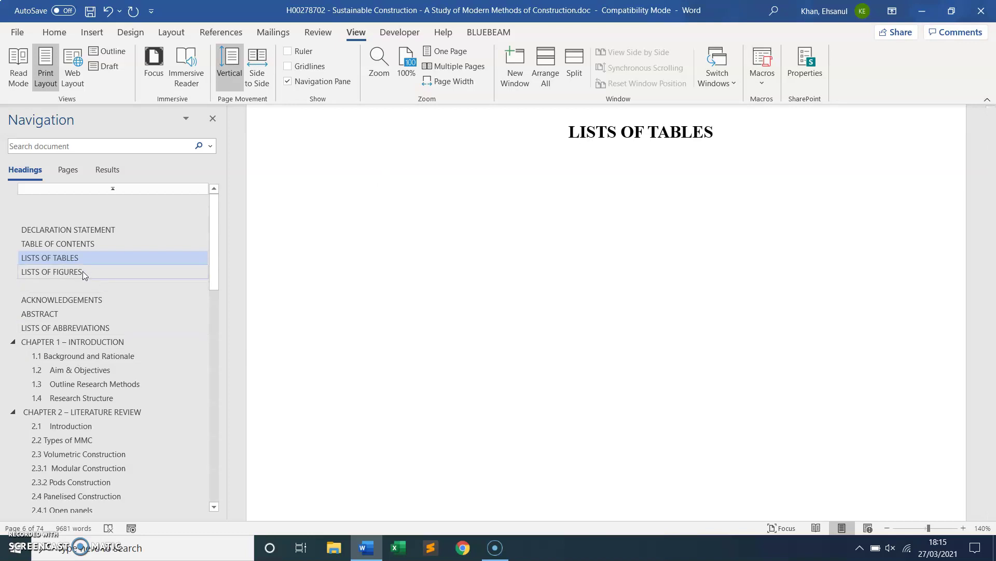
- Go to Chapter 2 and scroll to the 'Figure 2. 1 - Types of MMC' caption
{"action": "left_click", "coordinate": [139, 271]}
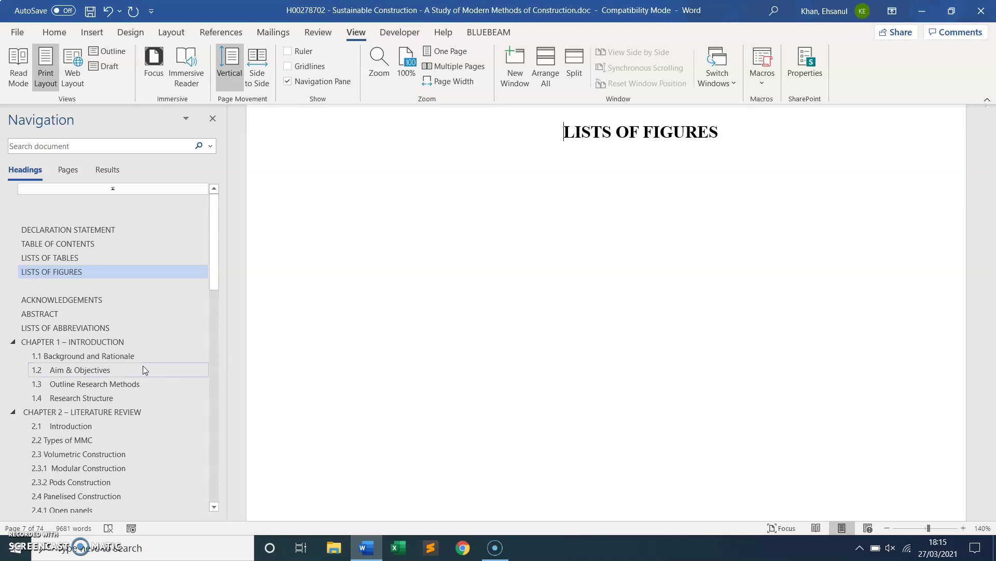
{"action": "scroll", "coordinate": [143, 365], "scroll_direction": "down", "scroll_amount": 1}
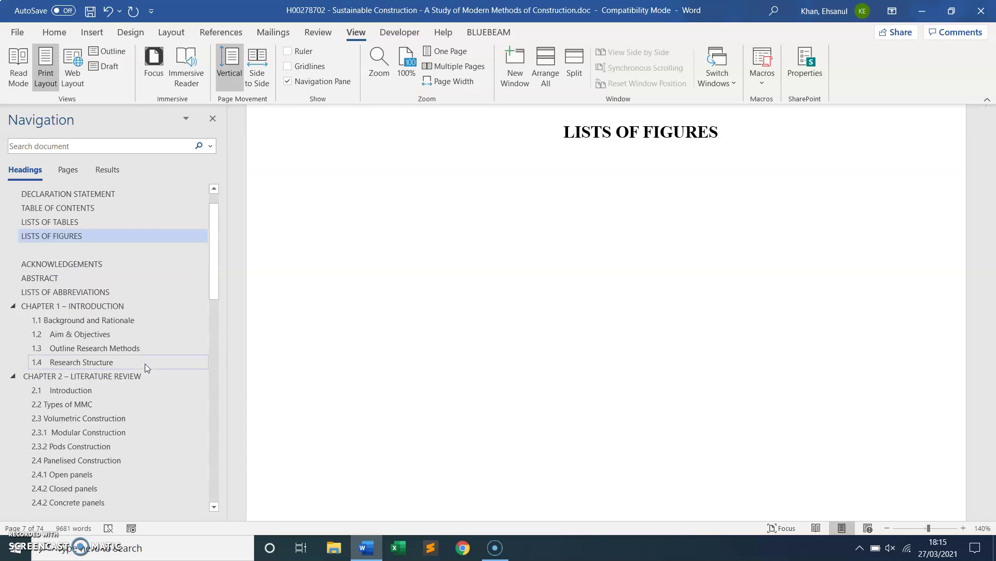
{"action": "left_click", "coordinate": [76, 379]}
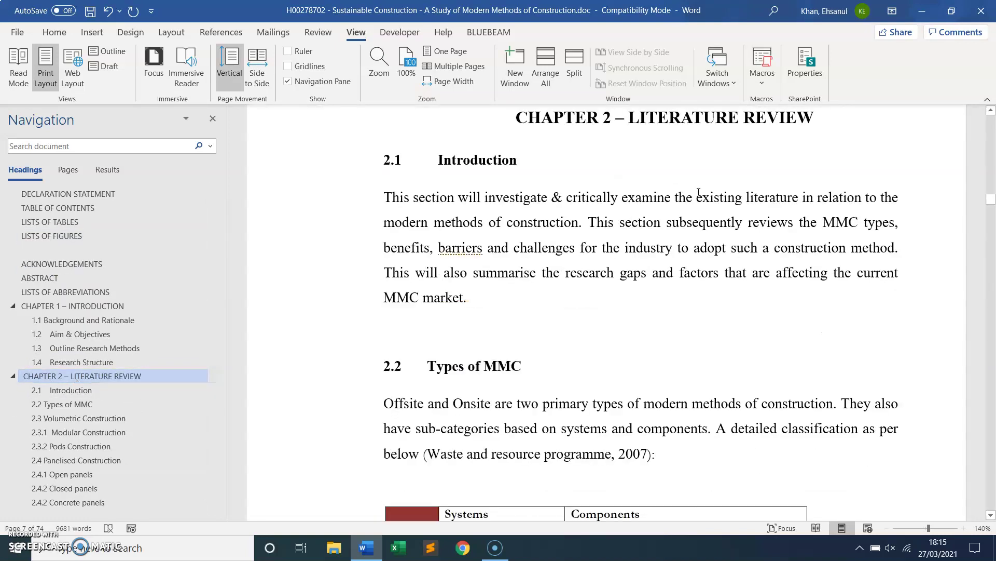
{"action": "scroll", "coordinate": [661, 233], "scroll_direction": "down", "scroll_amount": 5}
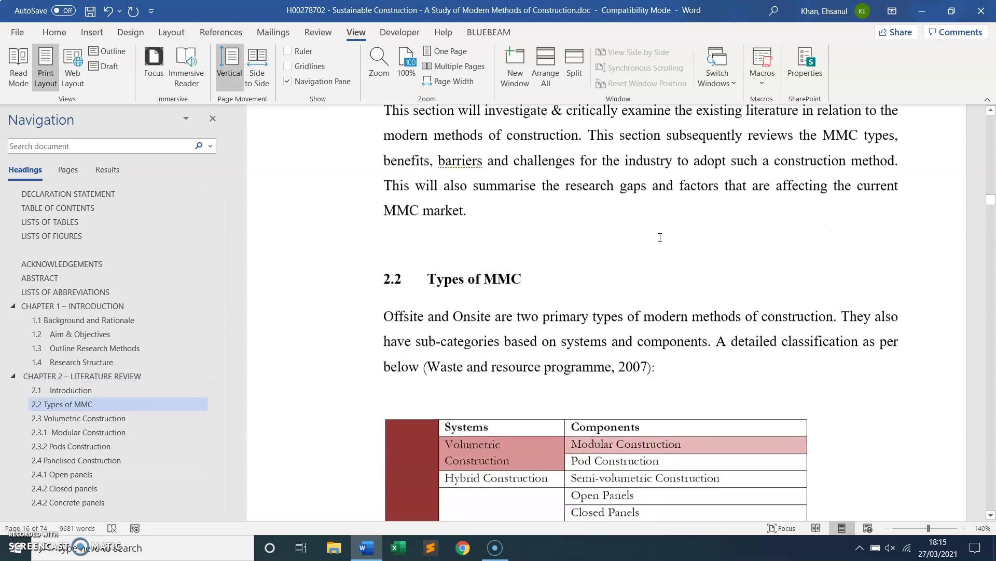
{"action": "scroll", "coordinate": [662, 238], "scroll_direction": "down", "scroll_amount": 8}
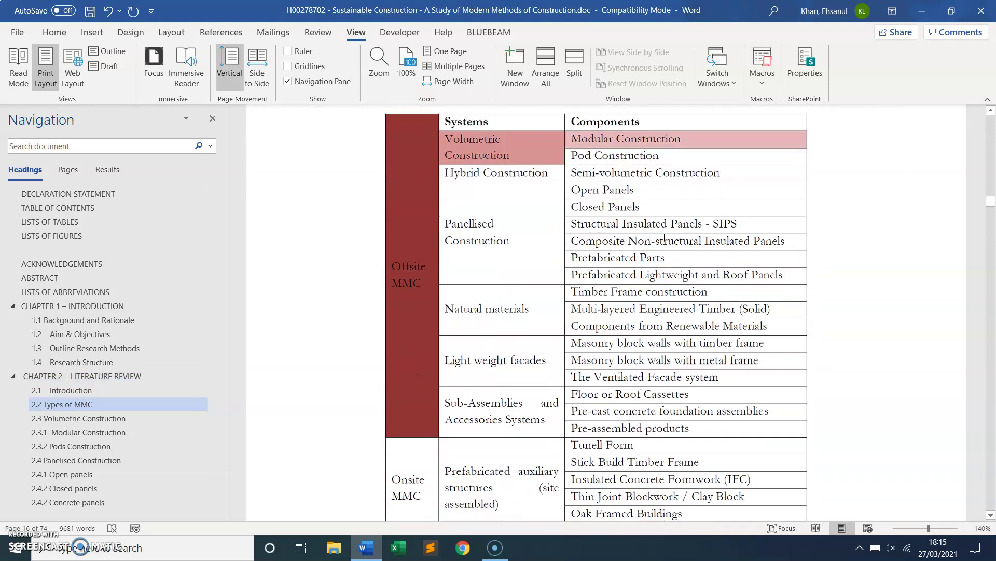
{"action": "scroll", "coordinate": [719, 277], "scroll_direction": "down", "scroll_amount": 3}
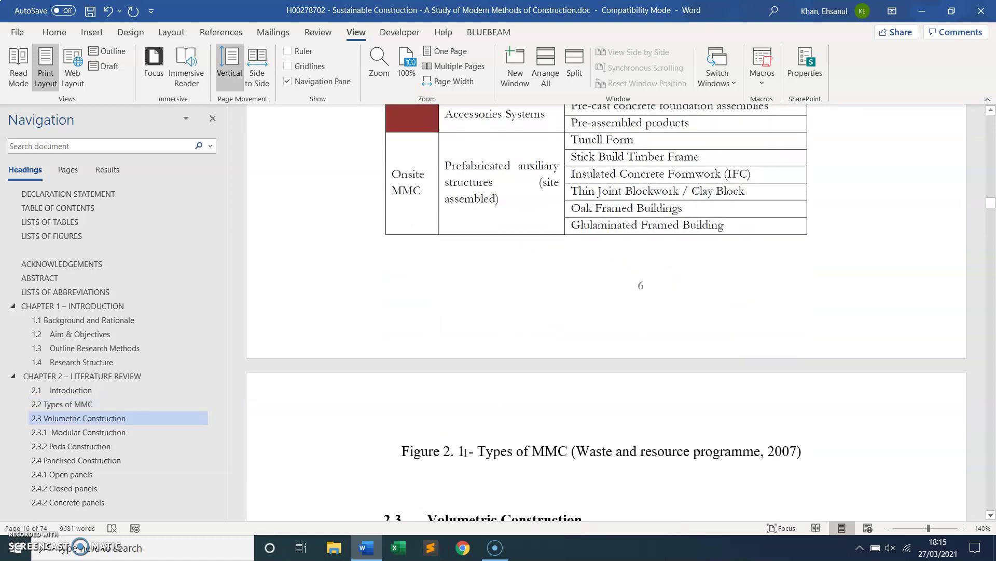
- Delete 'Figure 2. 1' from the Types of MMC caption and bring up Insert Caption
{"action": "left_click_drag", "start_coordinate": [466, 452], "coordinate": [440, 459]}
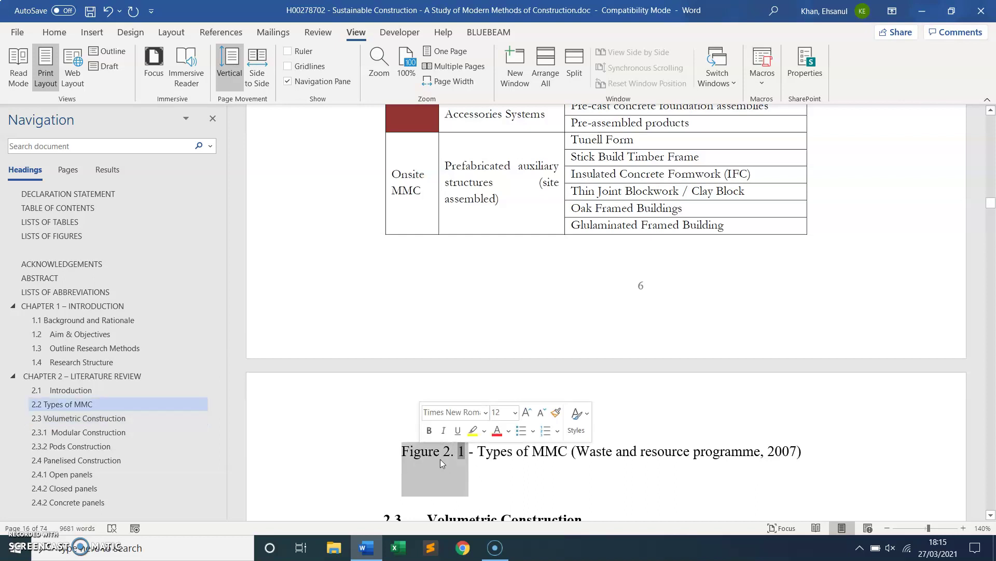
{"action": "key", "text": "Delete"}
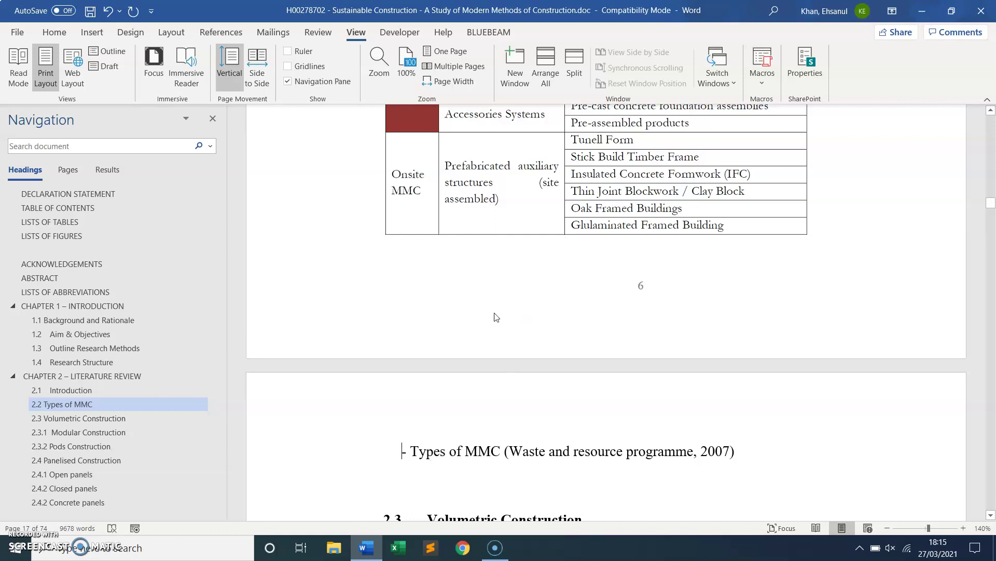
{"action": "left_click", "coordinate": [221, 33]}
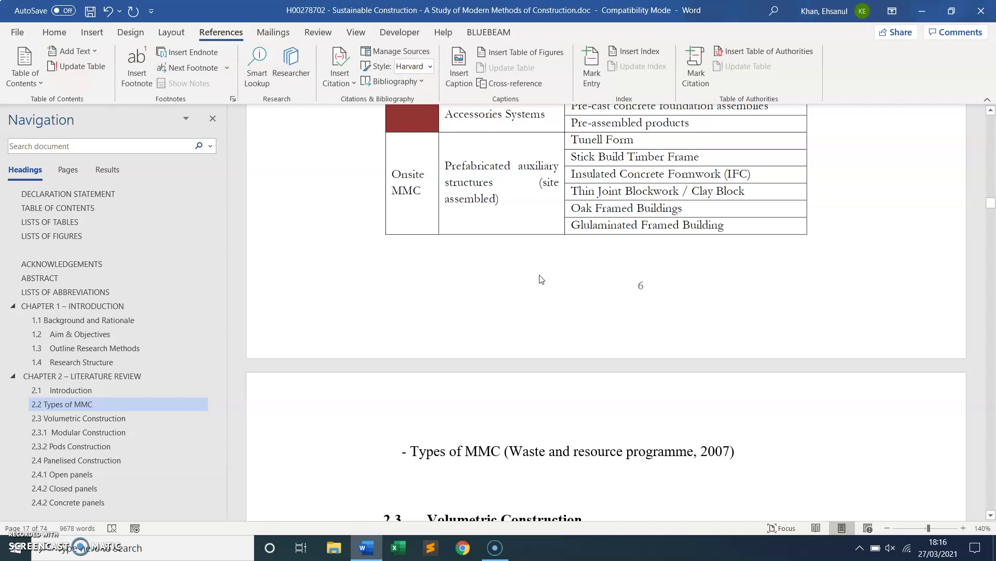
{"action": "left_click", "coordinate": [460, 82]}
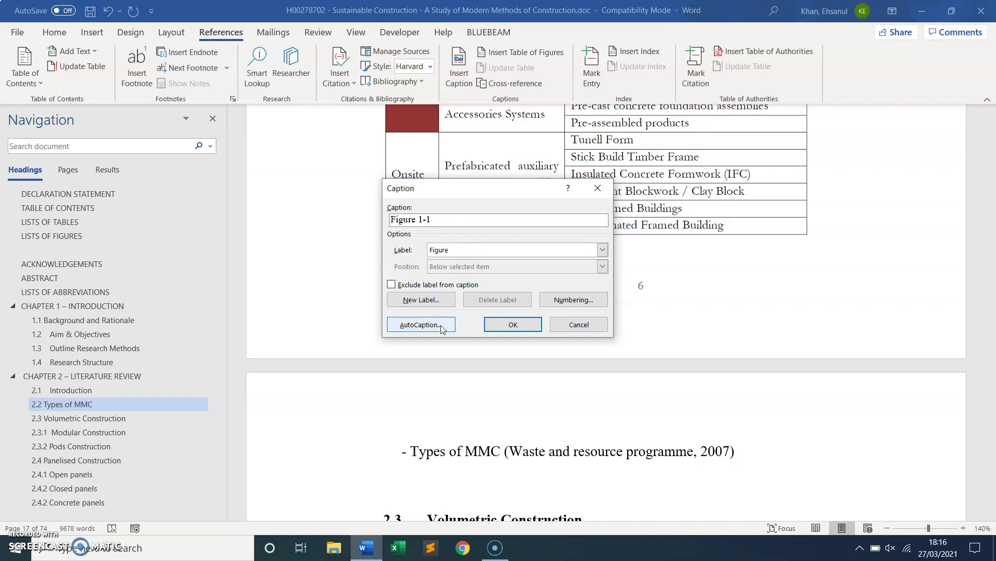
- Create a new 'Figure 2.' caption label and insert the Figure 2. 1 caption
{"action": "left_click", "coordinate": [410, 300]}
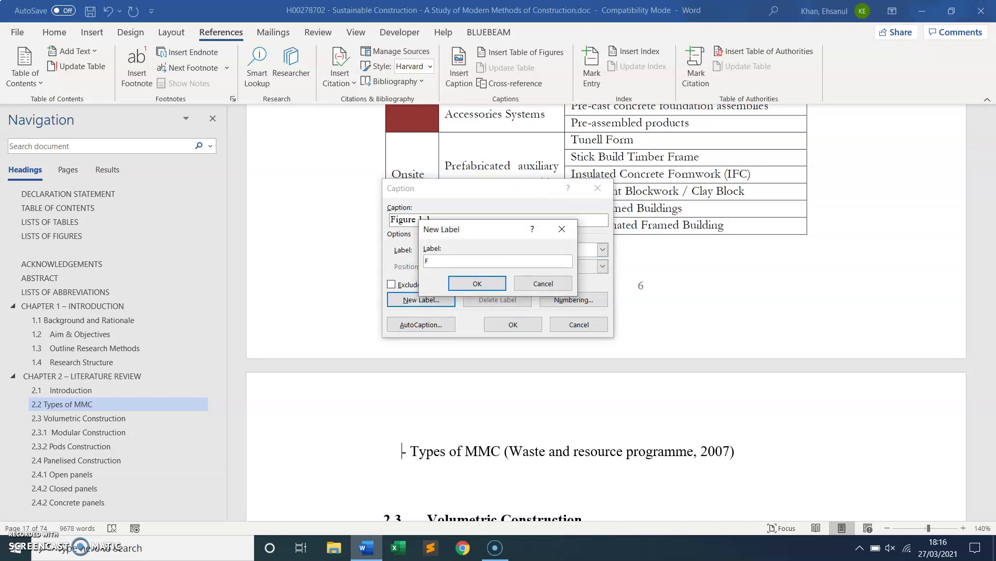
{"action": "type", "text": "Figure 2"}
{"action": "left_click", "coordinate": [478, 286]}
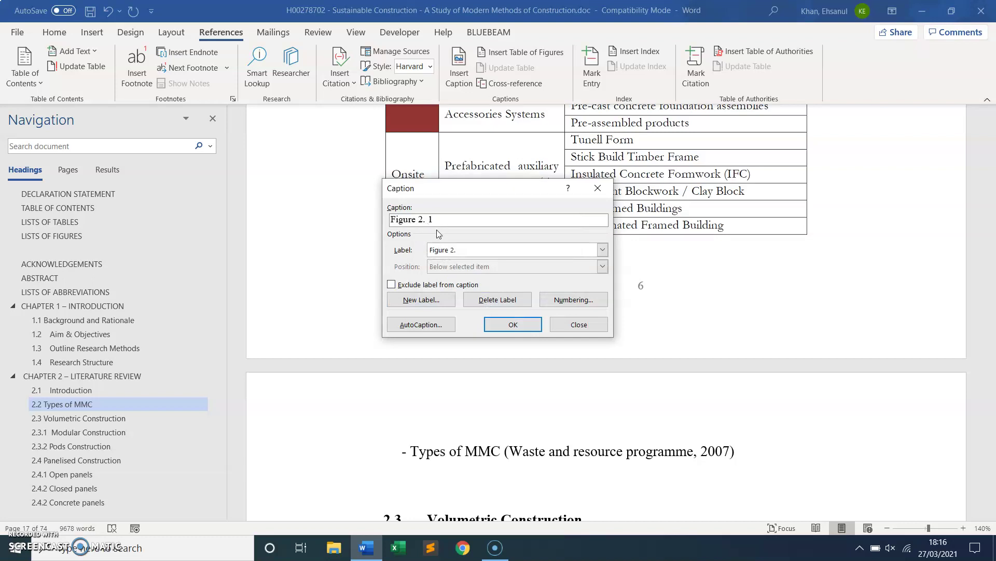
{"action": "left_click", "coordinate": [513, 324]}
- Clear the typed label and caption the Self-Supporting modules figure as Figure 2. 2
{"action": "scroll", "coordinate": [535, 450], "scroll_direction": "down", "scroll_amount": 1}
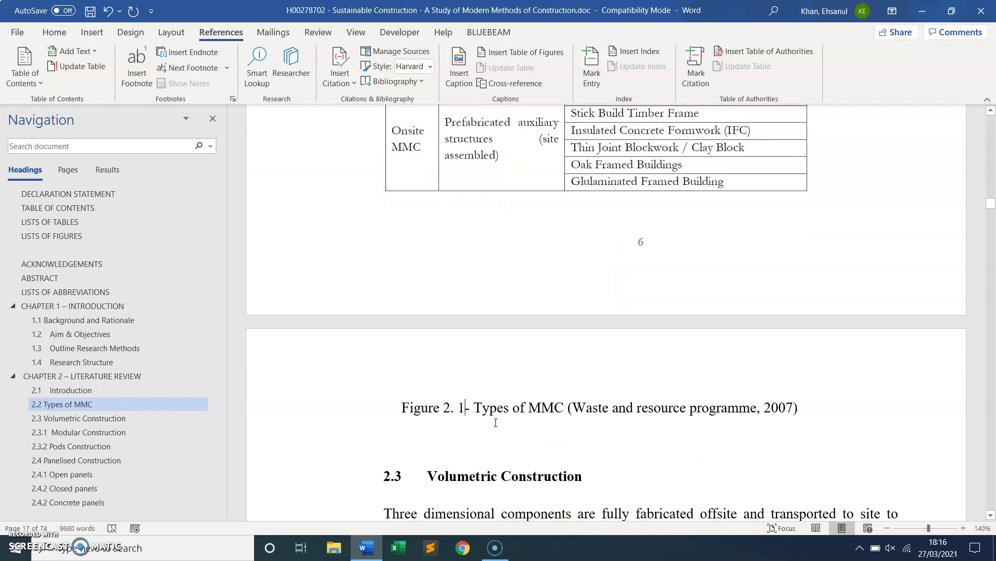
{"action": "scroll", "coordinate": [545, 401], "scroll_direction": "down", "scroll_amount": 10}
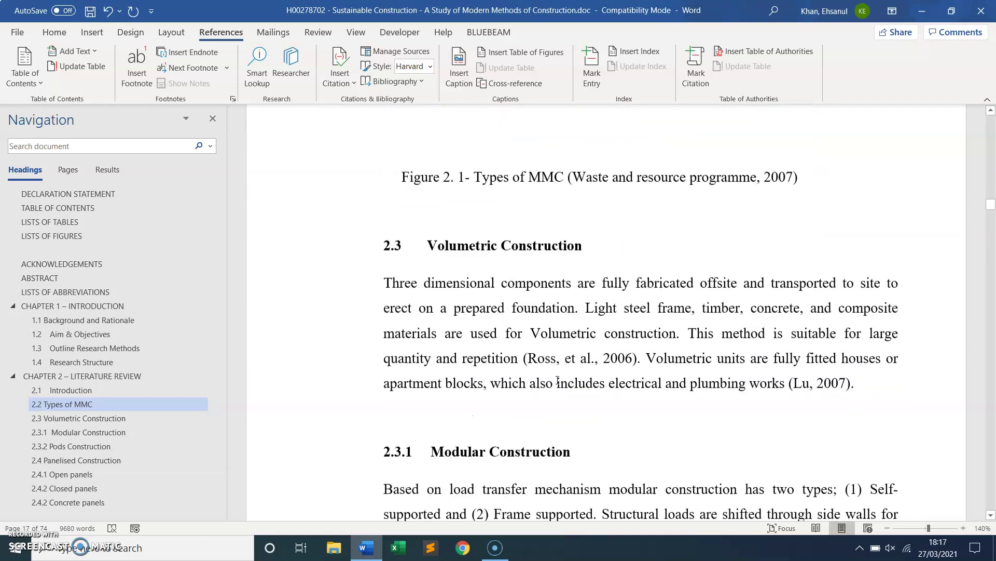
{"action": "scroll", "coordinate": [559, 359], "scroll_direction": "down", "scroll_amount": 6}
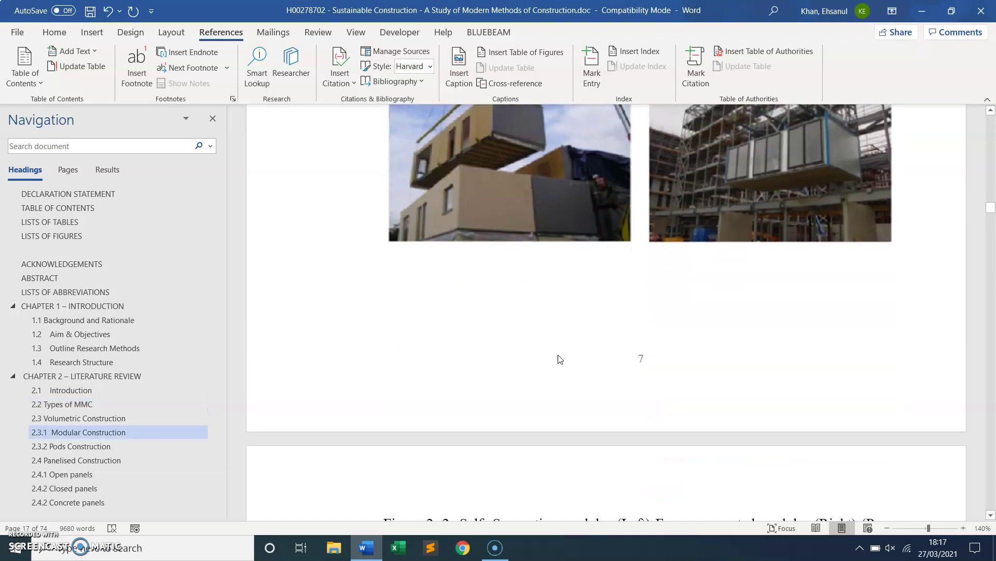
{"action": "scroll", "coordinate": [625, 212], "scroll_direction": "down", "scroll_amount": 3}
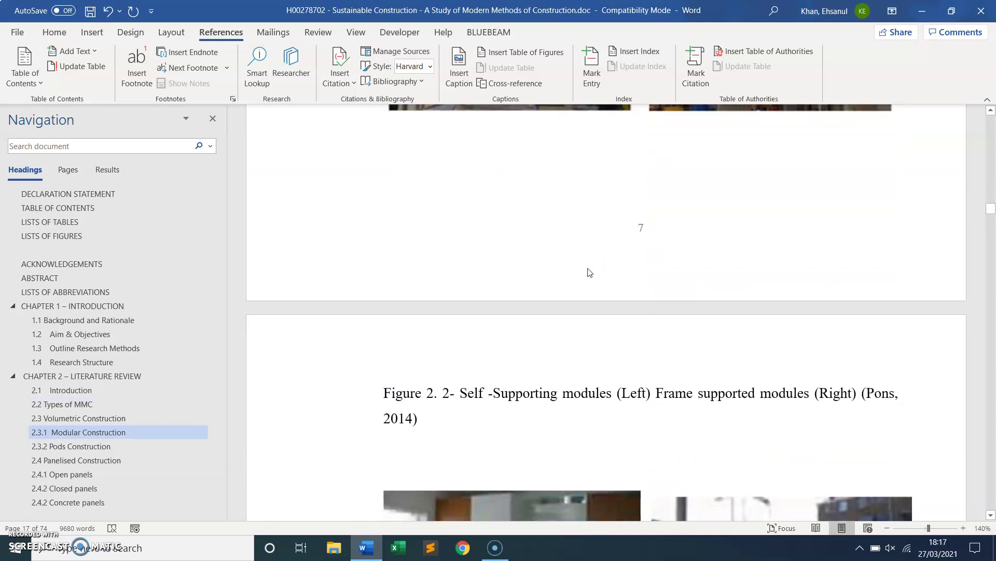
{"action": "left_click", "coordinate": [449, 355]}
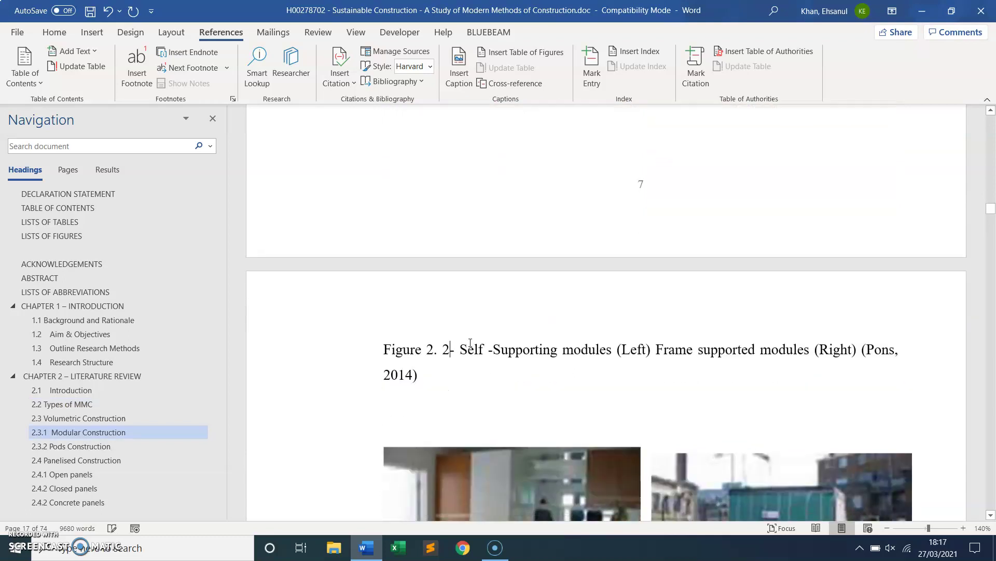
{"action": "key", "text": "BackSpace"}
{"action": "key", "text": "BackSpace"}
{"action": "key", "text": "BackSpace"}
{"action": "key", "text": "BackSpace"}
{"action": "key", "text": "BackSpace"}
{"action": "key", "text": "BackSpace"}
{"action": "key", "text": "BackSpace"}
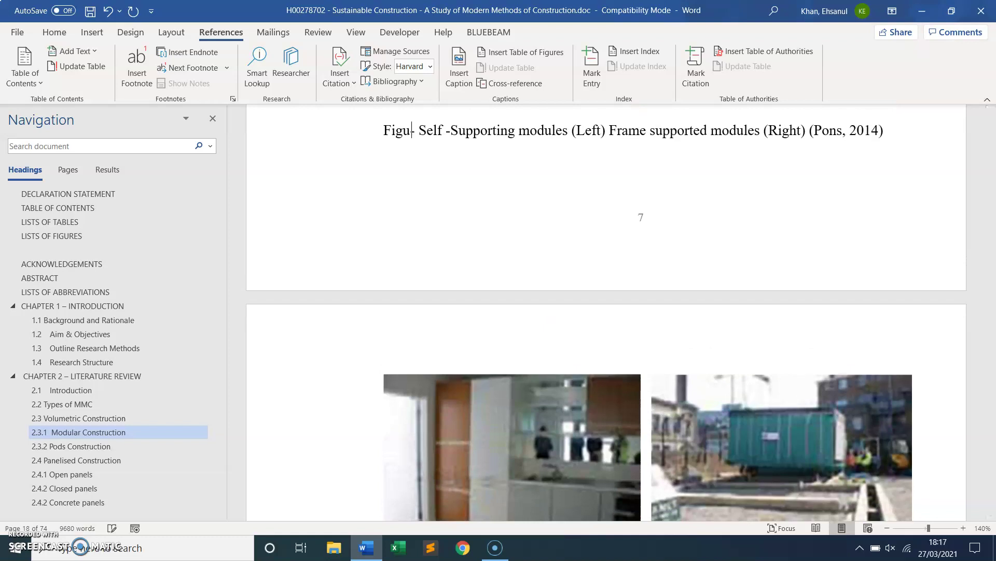
{"action": "key", "text": "BackSpace"}
{"action": "key", "text": "BackSpace"}
{"action": "key", "text": "BackSpace"}
{"action": "key", "text": "BackSpace"}
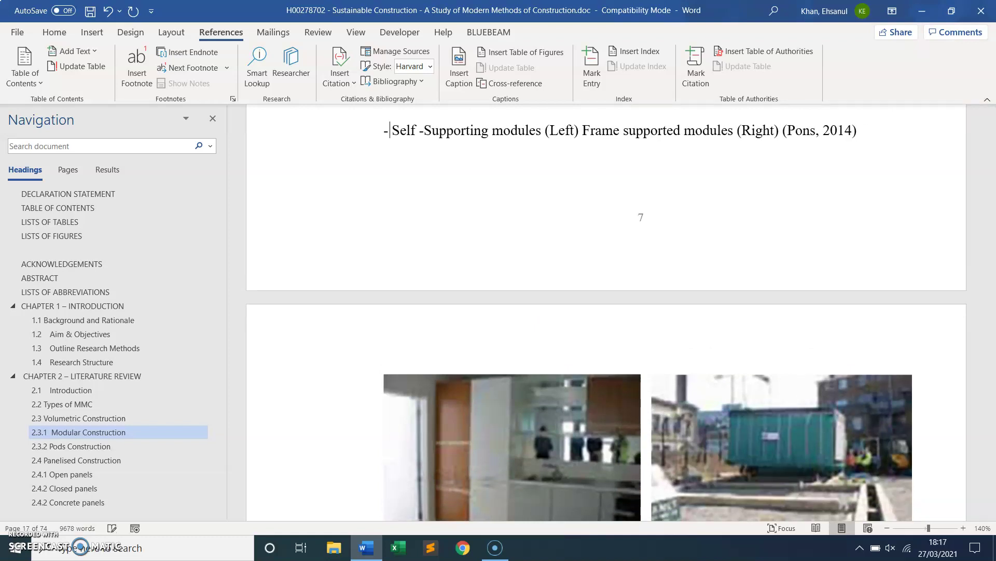
{"action": "left_click", "coordinate": [339, 81]}
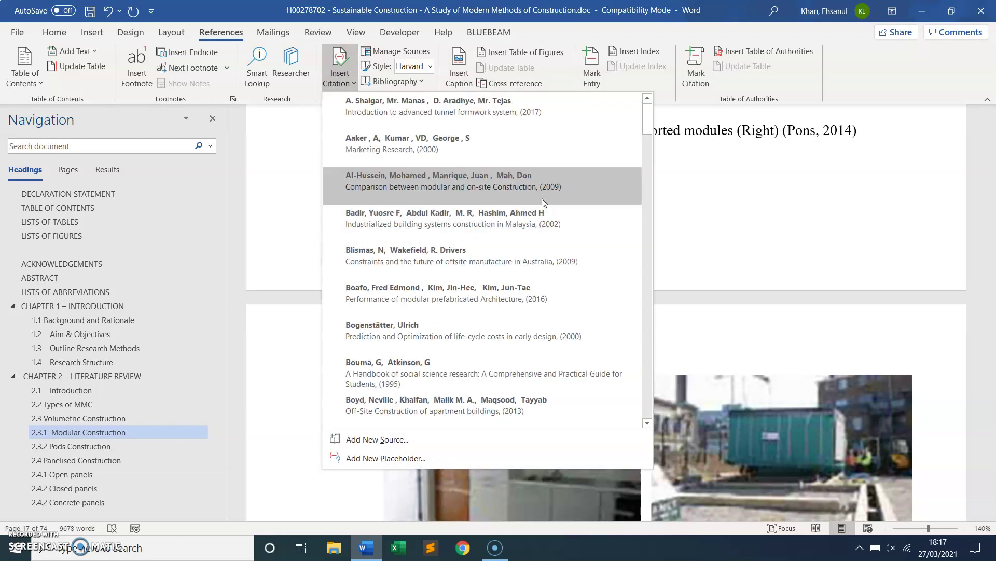
{"action": "left_click", "coordinate": [738, 201]}
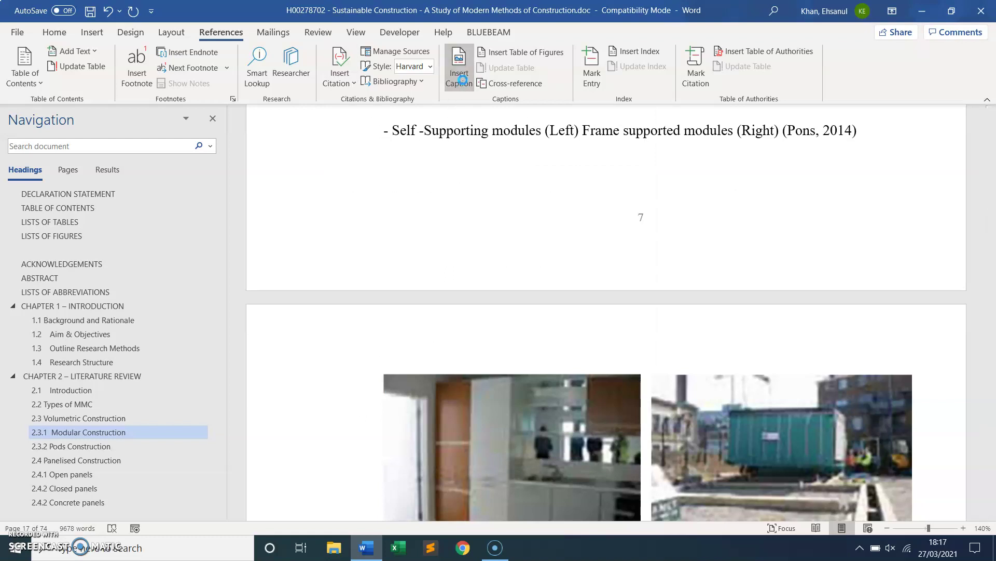
{"action": "left_click", "coordinate": [460, 72]}
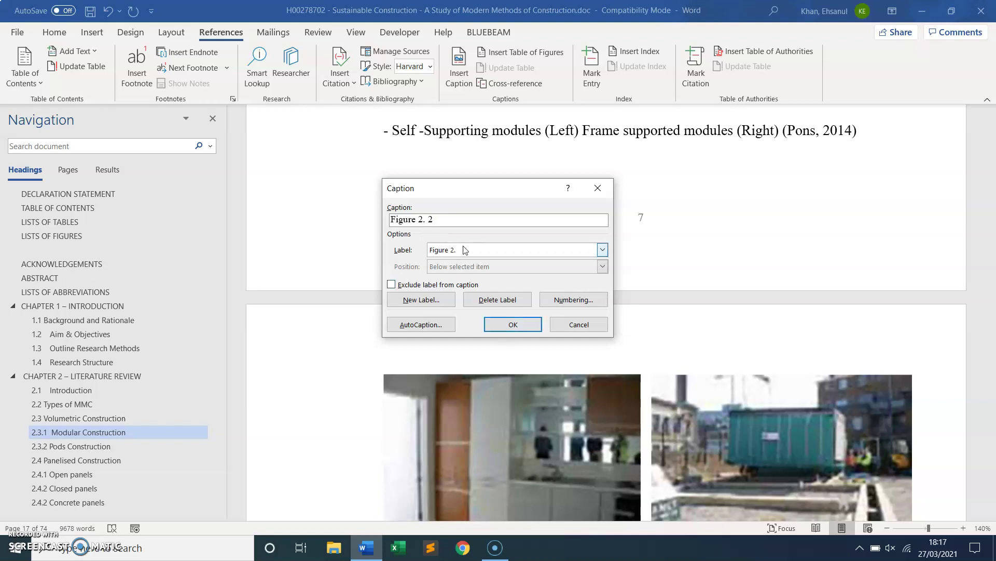
{"action": "left_click", "coordinate": [513, 325]}
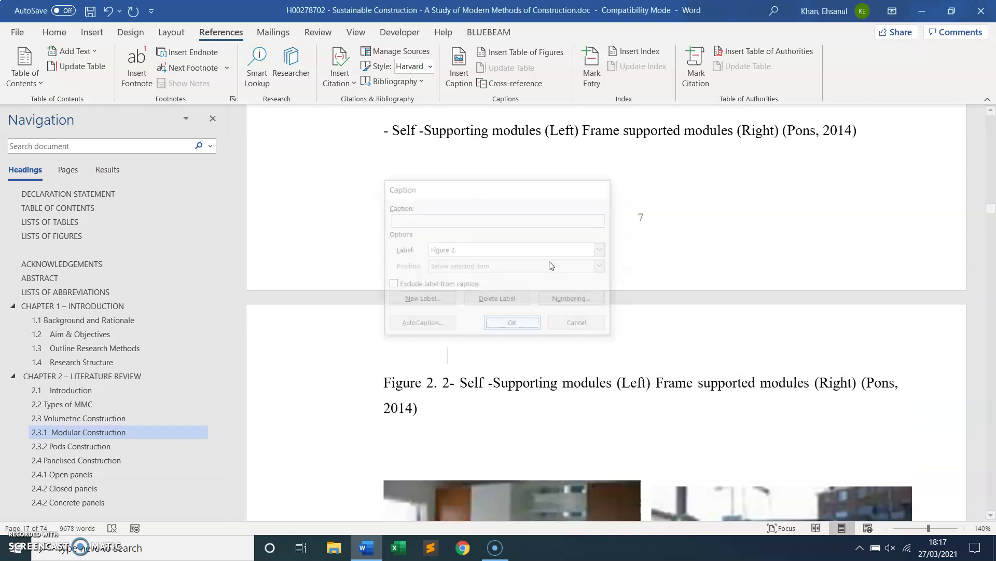
- Delete 'Fig: 2. 2' and insert an automatic Figure 2. 3 caption for the Volumetric Unit
{"action": "scroll", "coordinate": [482, 375], "scroll_direction": "down", "scroll_amount": 7}
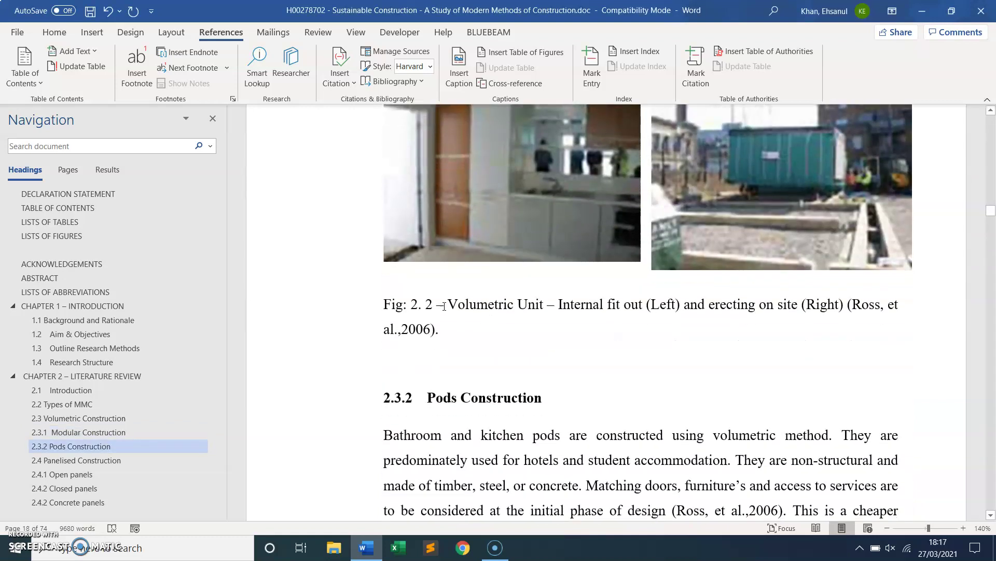
{"action": "left_click", "coordinate": [434, 307]}
{"action": "key", "text": "BackSpace"}
{"action": "key", "text": "BackSpace"}
{"action": "key", "text": "BackSpace"}
{"action": "key", "text": "BackSpace"}
{"action": "key", "text": "BackSpace"}
{"action": "key", "text": "BackSpace"}
{"action": "key", "text": "BackSpace"}
{"action": "key", "text": "BackSpace"}
{"action": "key", "text": "BackSpace"}
{"action": "key", "text": "BackSpace"}
{"action": "key", "text": "BackSpace"}
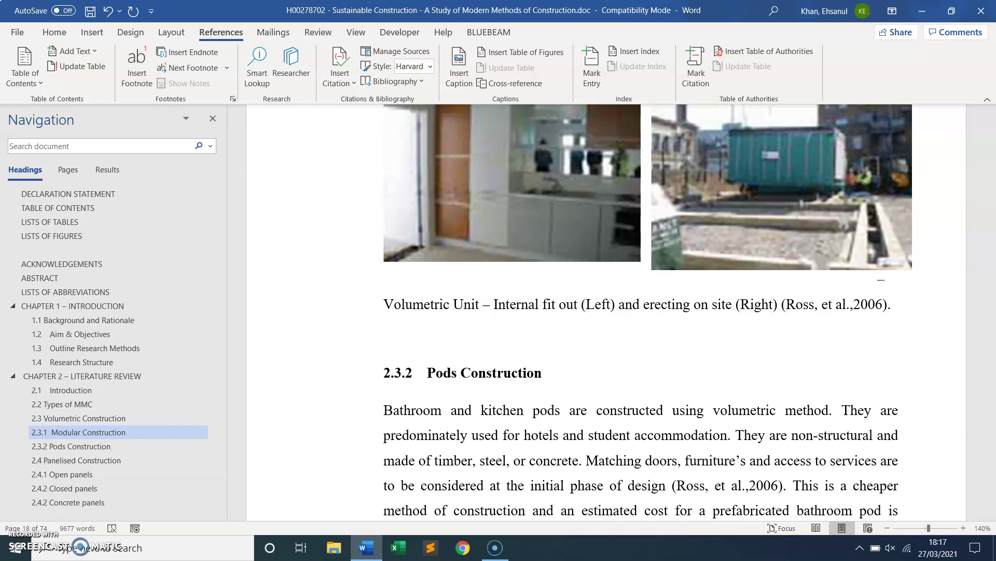
{"action": "key", "text": "Return"}
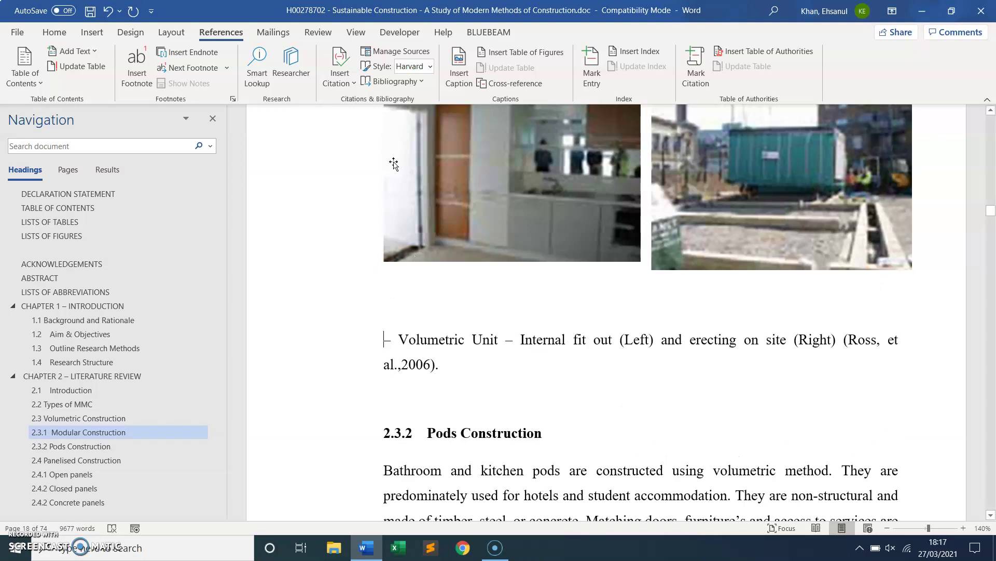
{"action": "left_click", "coordinate": [462, 82]}
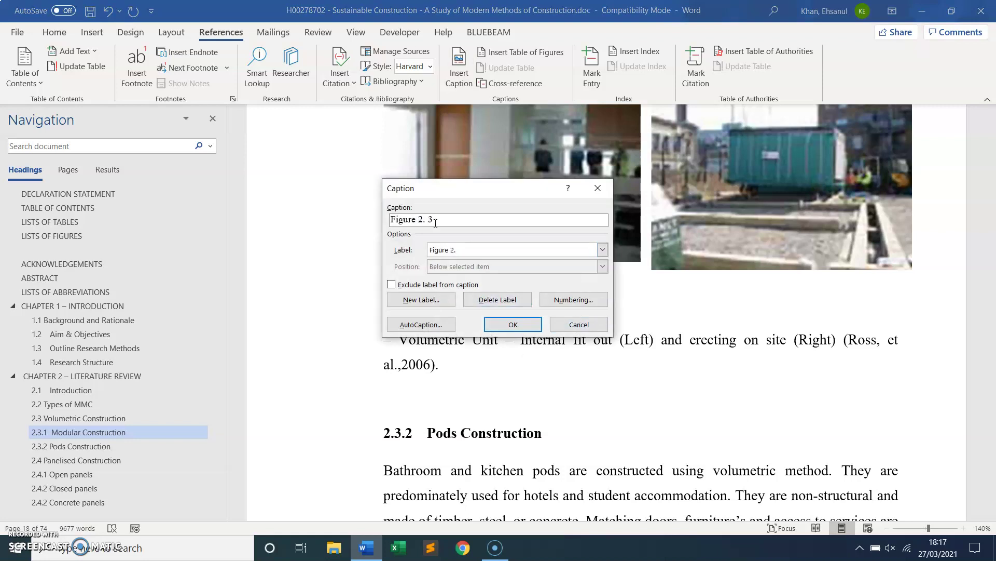
{"action": "left_click", "coordinate": [518, 326]}
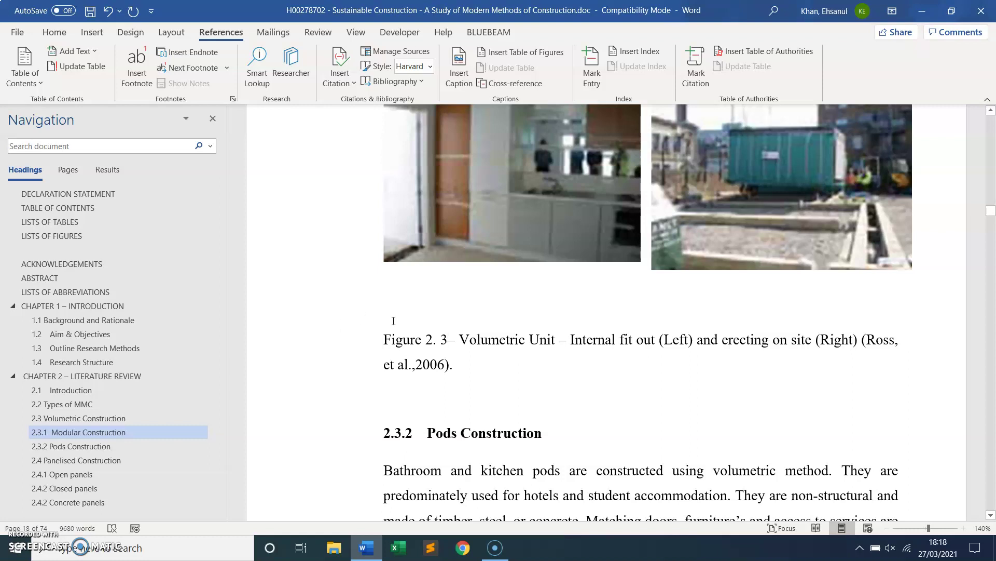
- Insert a Table of Figures listing Figures 2. 1–2. 3 below the LISTS OF FIGURES heading
{"action": "left_click", "coordinate": [68, 238]}
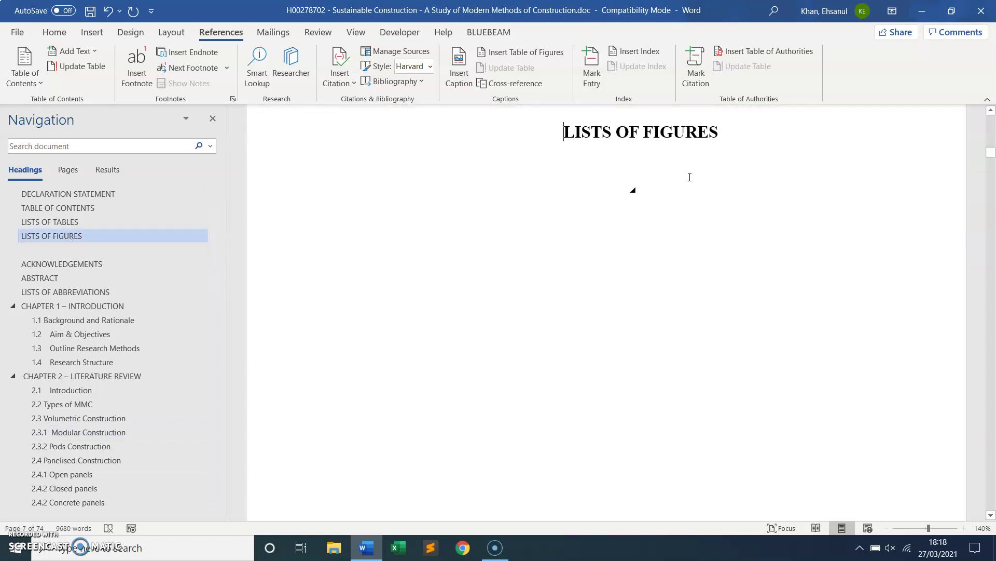
{"action": "left_click", "coordinate": [723, 141]}
{"action": "key", "text": "Return"}
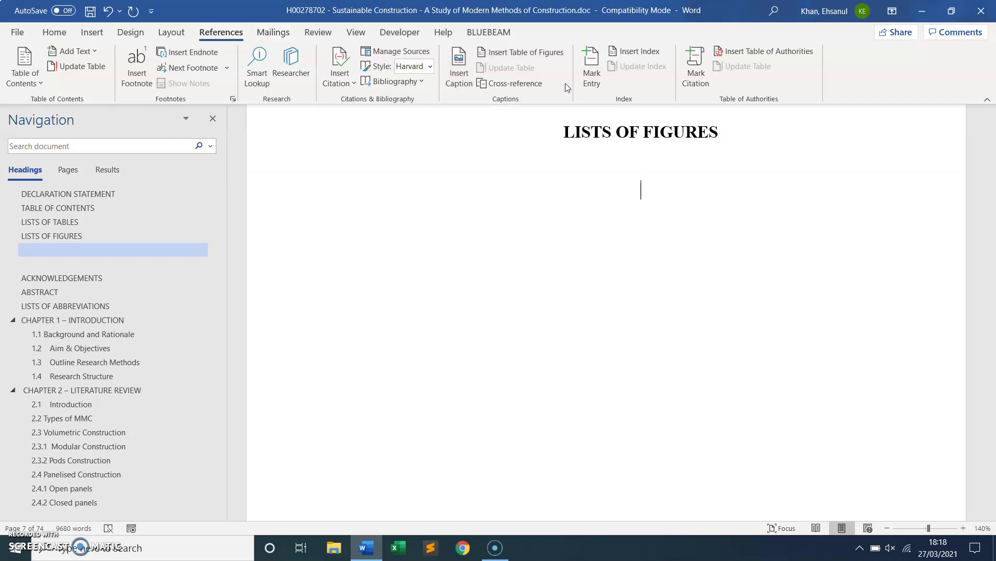
{"action": "left_click", "coordinate": [551, 55]}
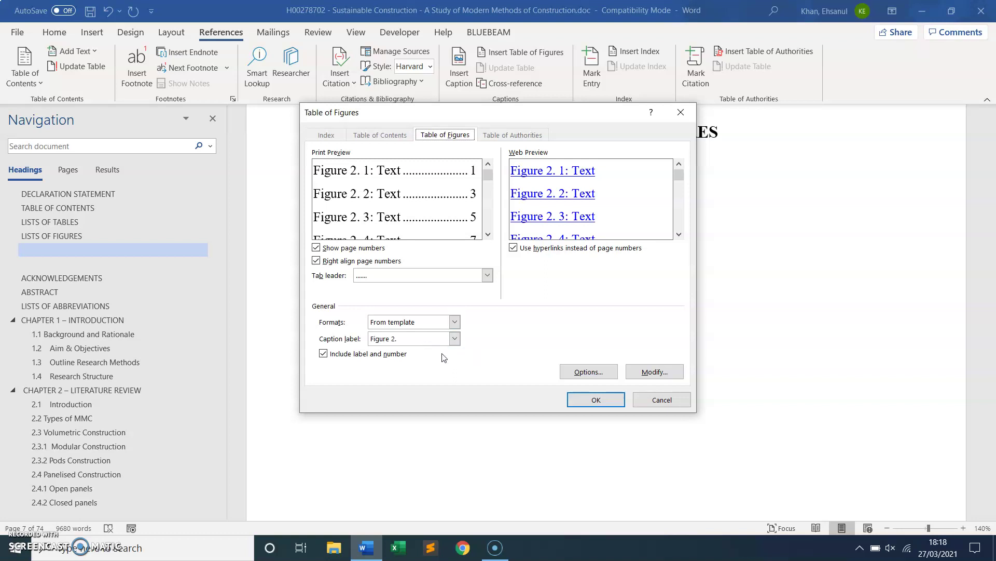
{"action": "left_click", "coordinate": [596, 403]}
{"action": "left_click", "coordinate": [597, 403]}
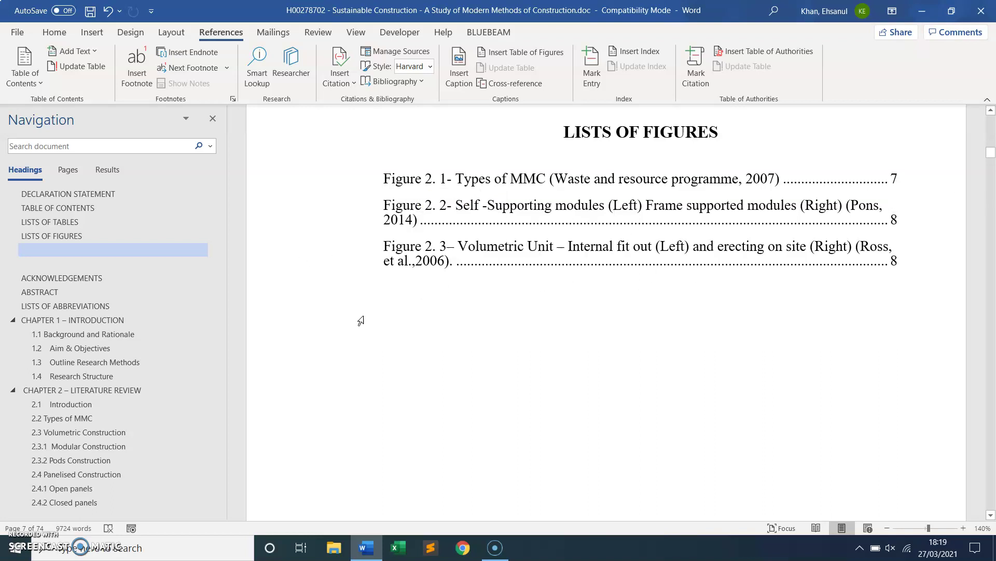
- Navigate to section 4.2.1's participant experience table with its typed 'Table 4. 1' caption
{"action": "left_click", "coordinate": [77, 225]}
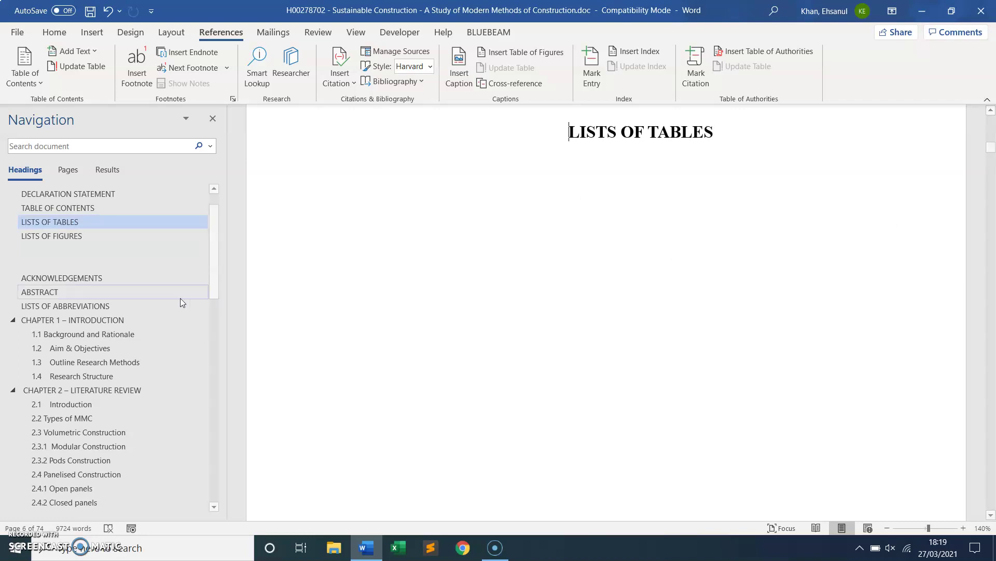
{"action": "scroll", "coordinate": [163, 316], "scroll_direction": "down", "scroll_amount": 3}
{"action": "scroll", "coordinate": [163, 317], "scroll_direction": "down", "scroll_amount": 5}
{"action": "scroll", "coordinate": [166, 322], "scroll_direction": "down", "scroll_amount": 6}
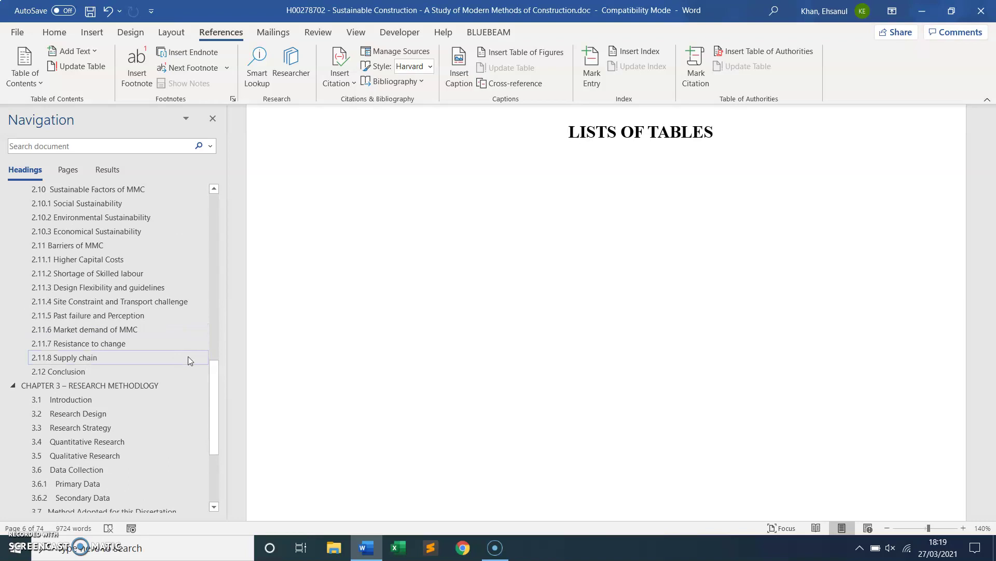
{"action": "scroll", "coordinate": [188, 356], "scroll_direction": "down", "scroll_amount": 4}
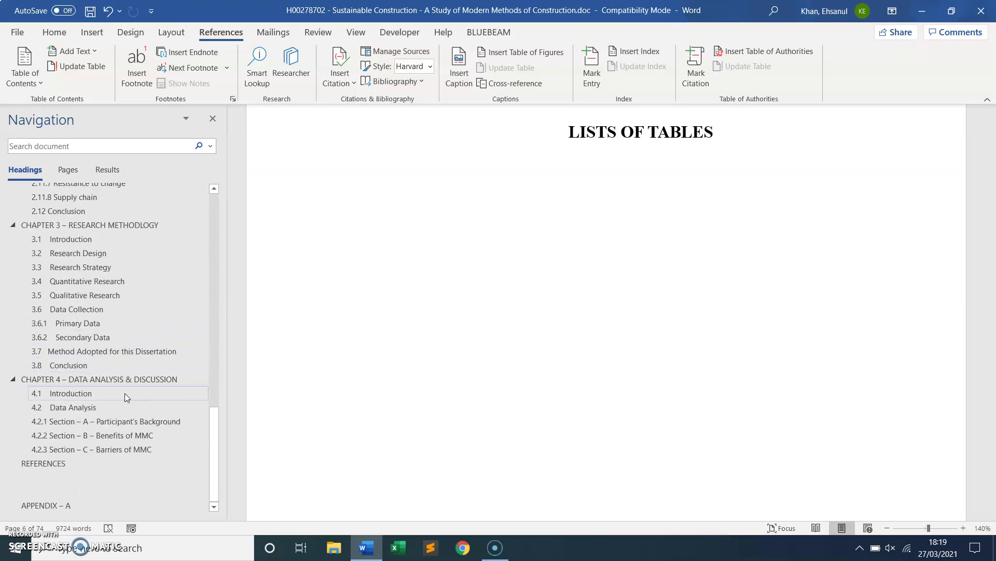
{"action": "left_click", "coordinate": [131, 422]}
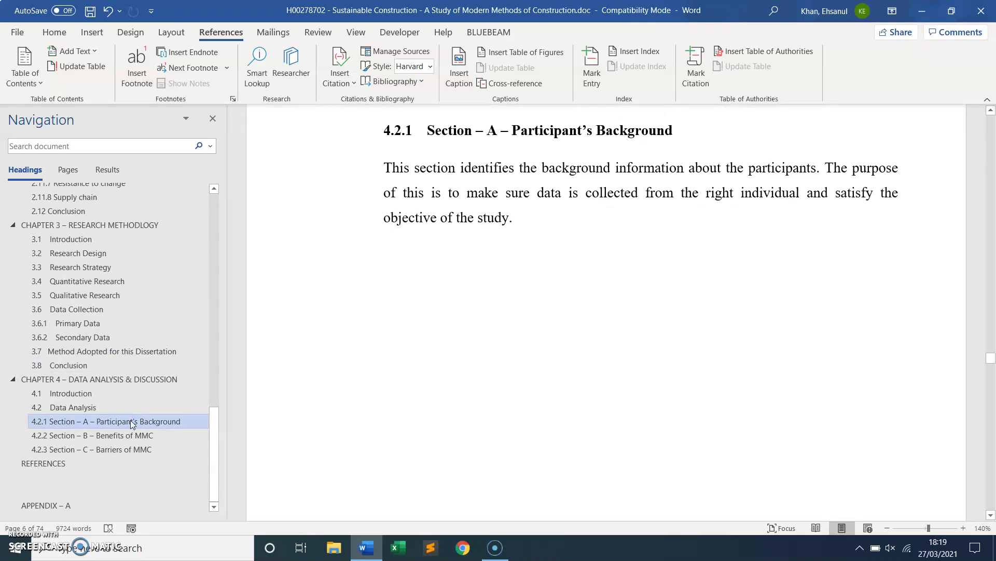
{"action": "scroll", "coordinate": [601, 316], "scroll_direction": "down", "scroll_amount": 10}
{"action": "scroll", "coordinate": [619, 312], "scroll_direction": "down", "scroll_amount": 5}
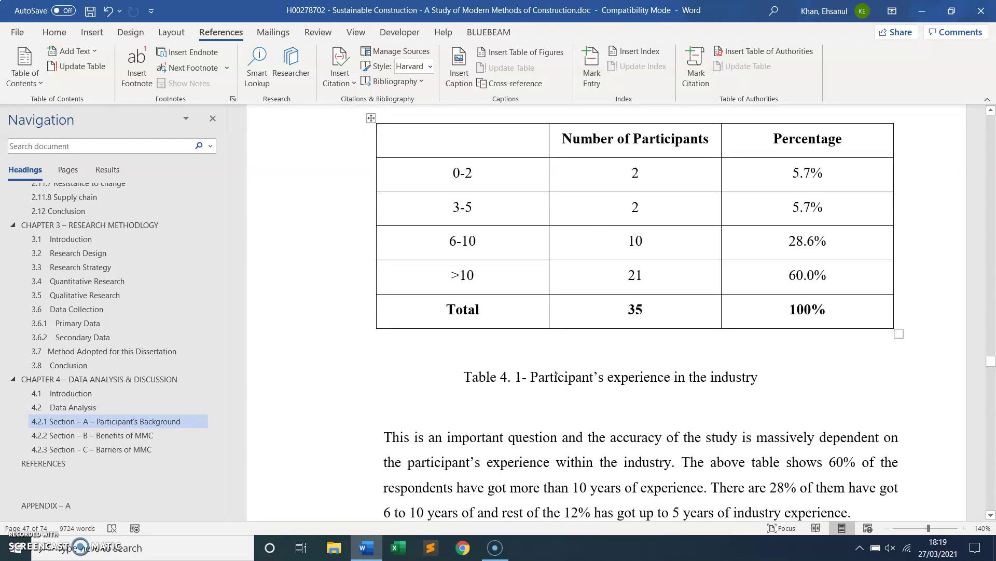
- Delete the typed 'Table 4. 1' number from the participant experience caption
{"action": "left_click", "coordinate": [523, 378]}
{"action": "key", "text": "BackSpace"}
{"action": "key", "text": "BackSpace"}
{"action": "key", "text": "BackSpace"}
{"action": "key", "text": "BackSpace"}
{"action": "key", "text": "BackSpace"}
{"action": "key", "text": "BackSpace"}
{"action": "key", "text": "BackSpace"}
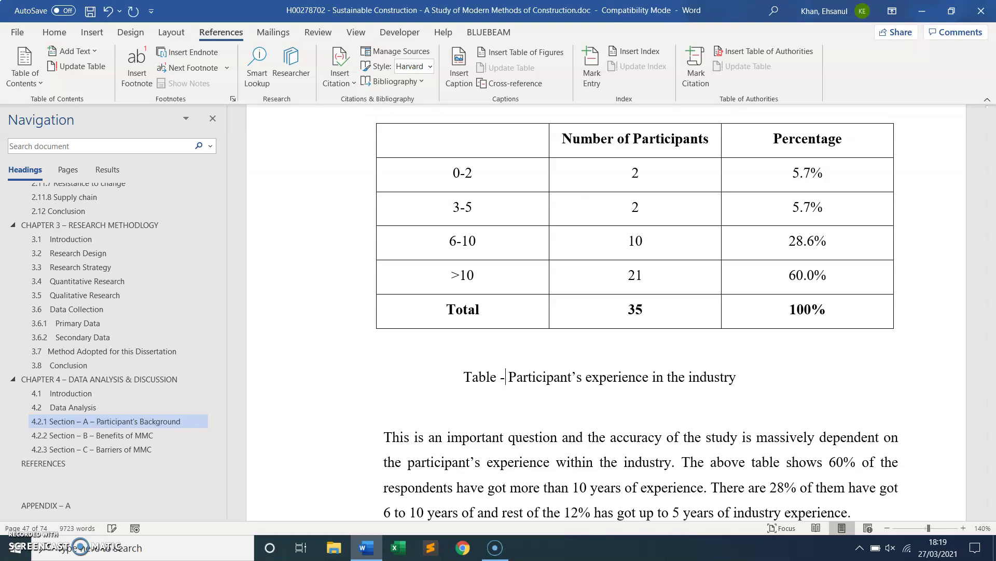
{"action": "key", "text": "BackSpace"}
{"action": "key", "text": "BackSpace"}
{"action": "key", "text": "BackSpace"}
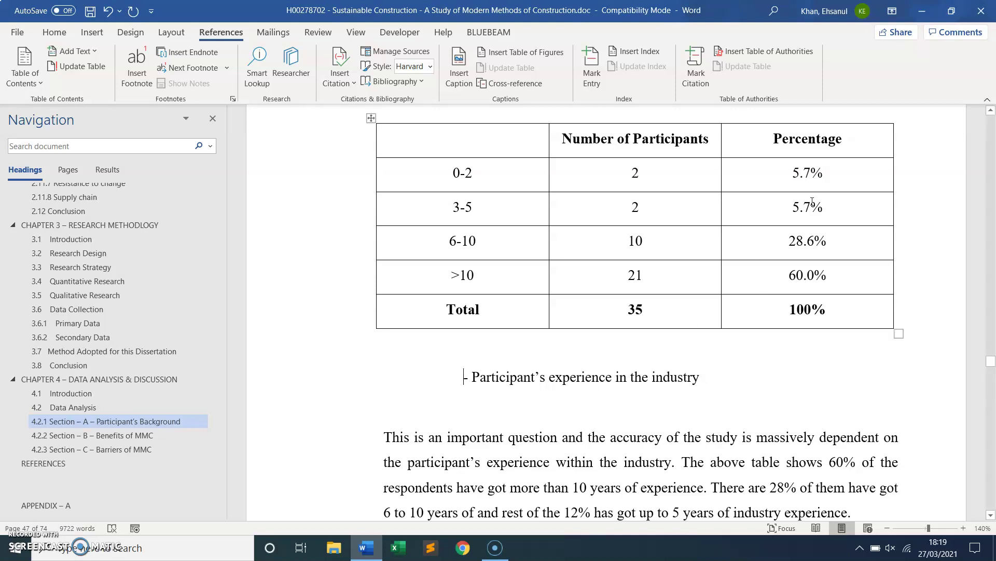
- Create a 'Table 4.' caption label and insert the Table 4. 1 caption
{"action": "left_click", "coordinate": [466, 86]}
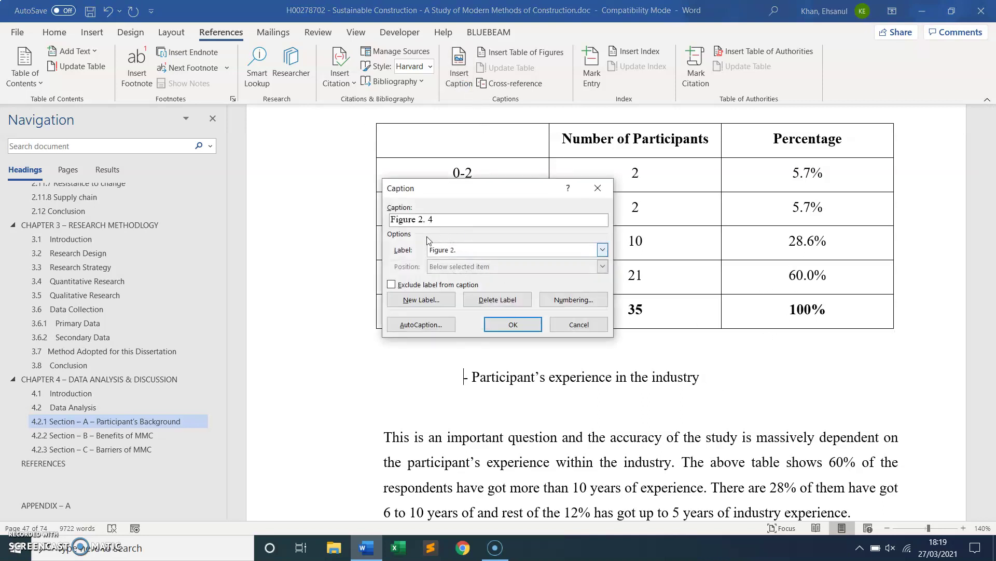
{"action": "left_click", "coordinate": [602, 250]}
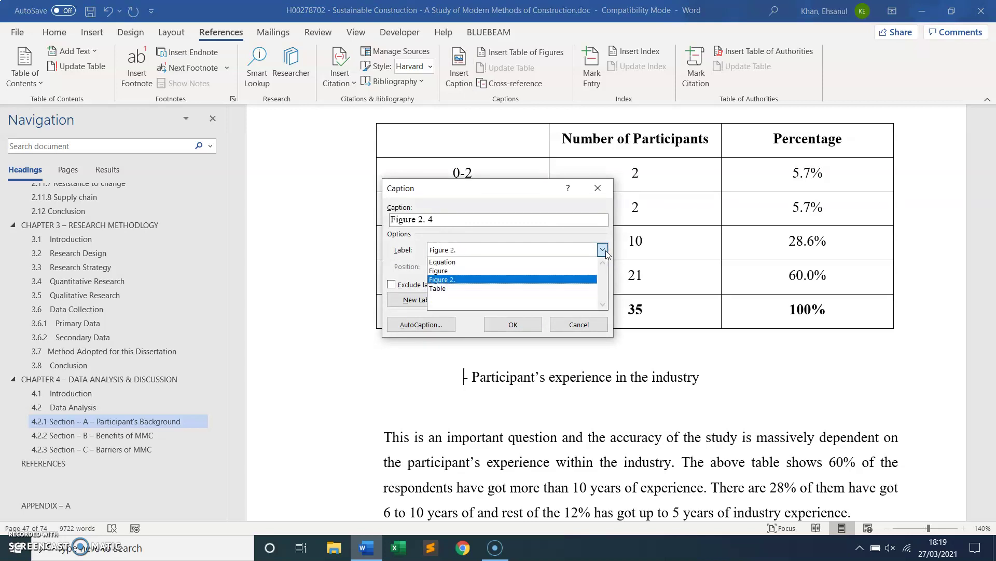
{"action": "left_click", "coordinate": [602, 251]}
{"action": "left_click", "coordinate": [436, 301]}
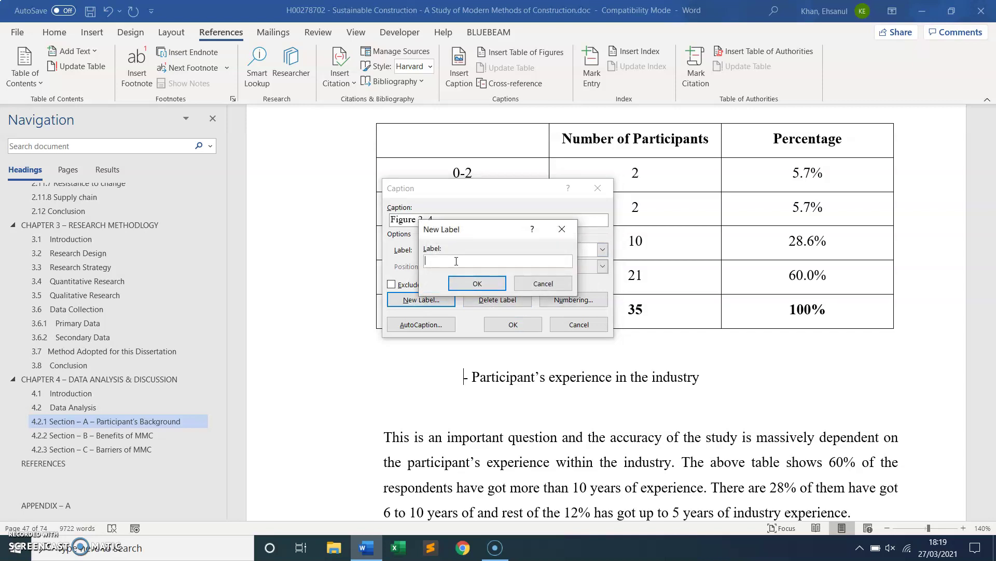
{"action": "type", "text": "Table 4."}
{"action": "left_click", "coordinate": [478, 283]}
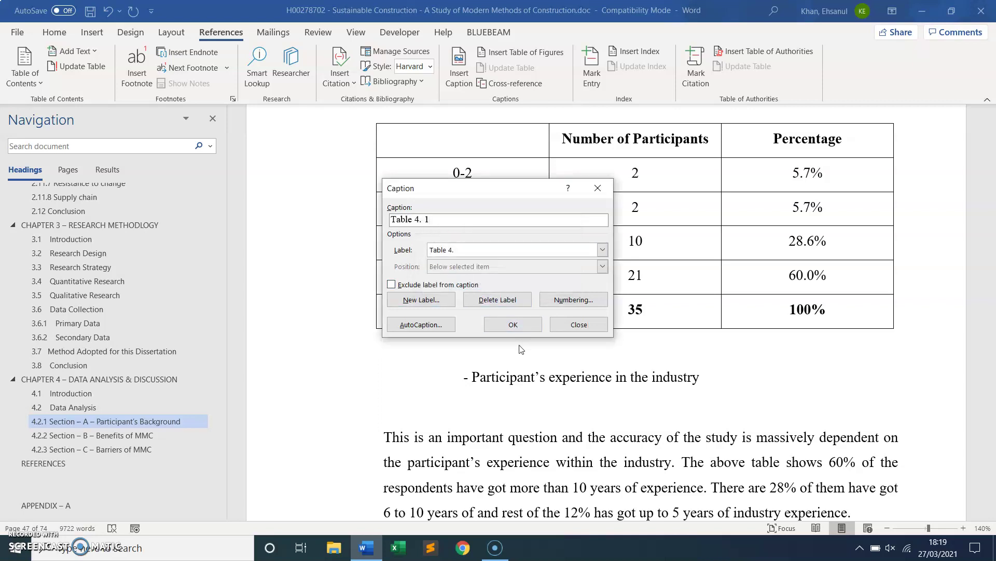
{"action": "left_click", "coordinate": [513, 325]}
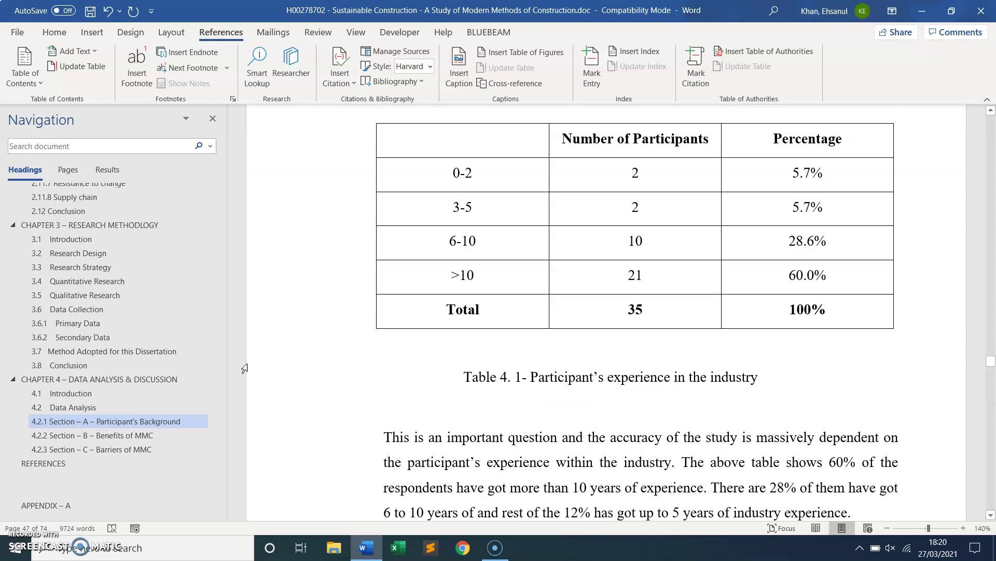
- Insert a list of Tables 4. 1–4. 10 with page numbers below the LISTS OF TABLES heading
{"action": "left_click_drag", "start_coordinate": [216, 419], "coordinate": [219, 198]}
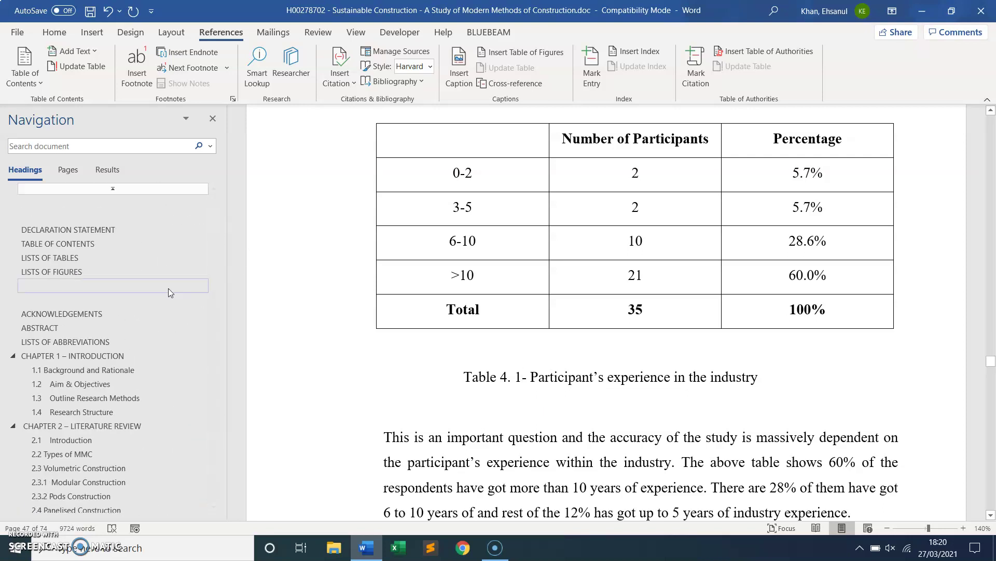
{"action": "left_click", "coordinate": [79, 261]}
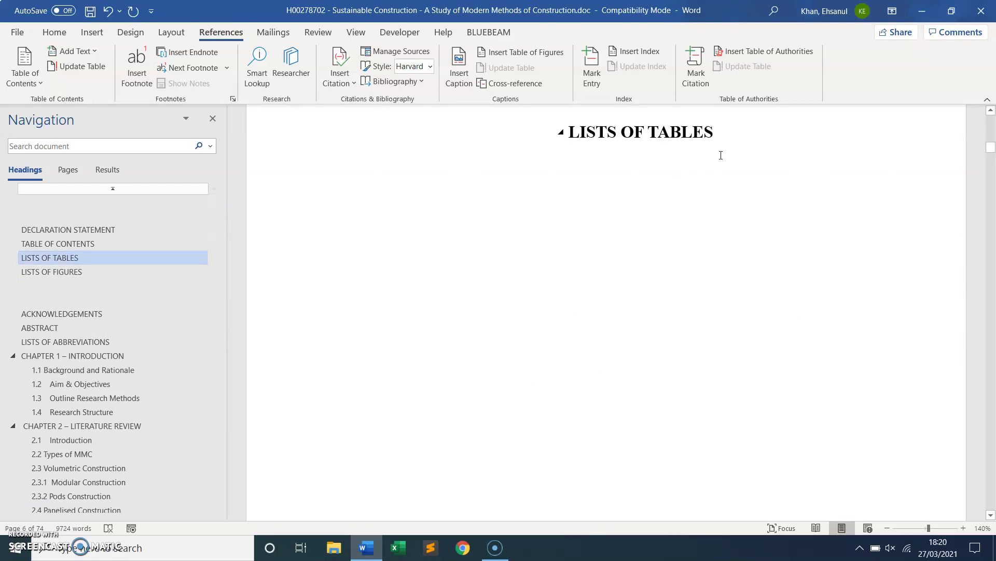
{"action": "key", "text": "Return"}
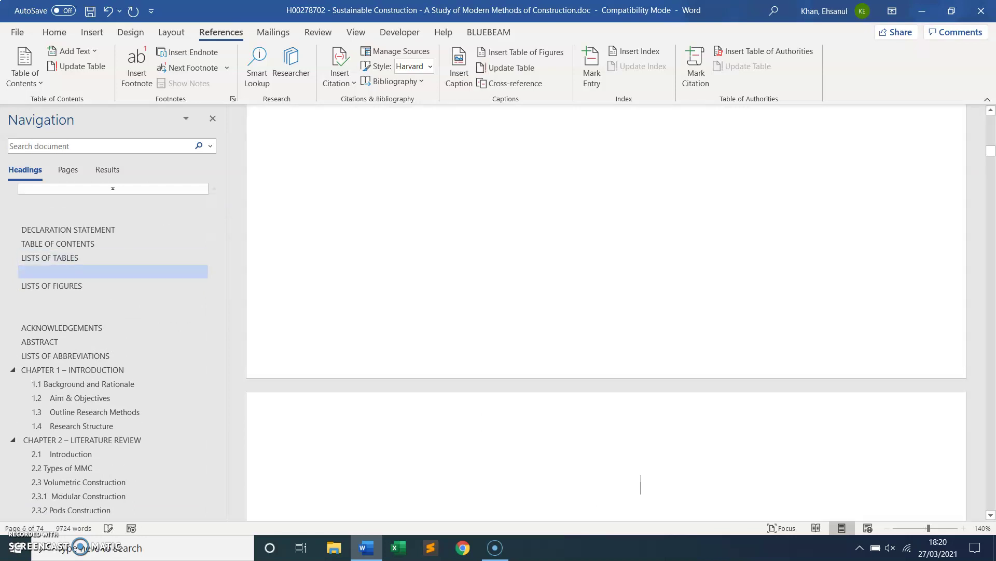
{"action": "key", "text": "ctrl+z"}
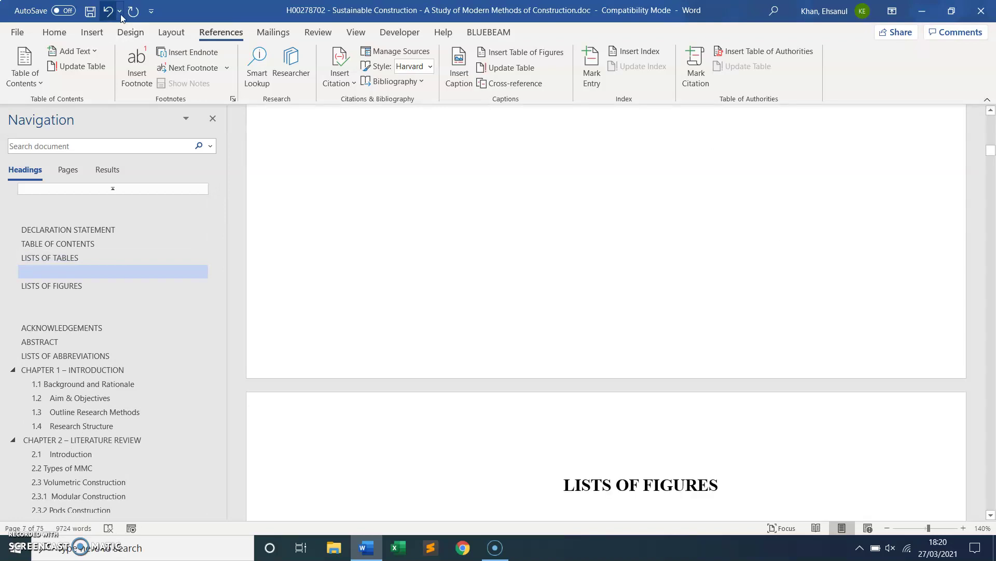
{"action": "left_click", "coordinate": [565, 191]}
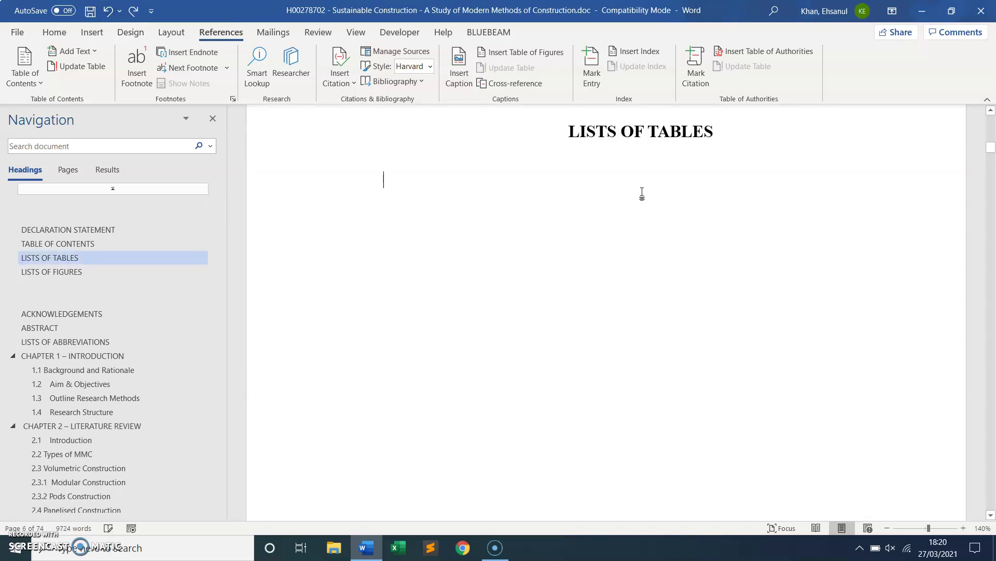
{"action": "left_click", "coordinate": [534, 55]}
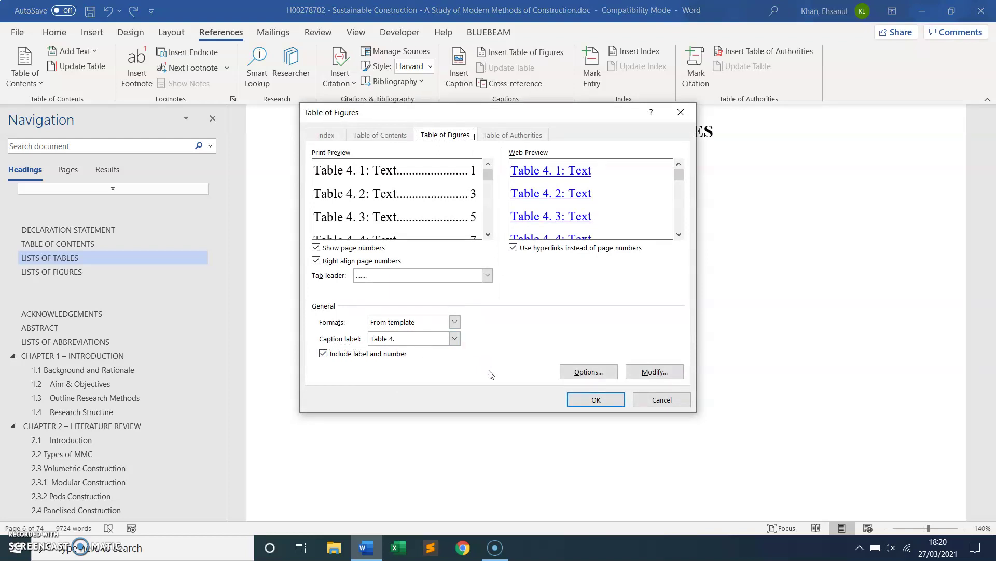
{"action": "left_click", "coordinate": [597, 408]}
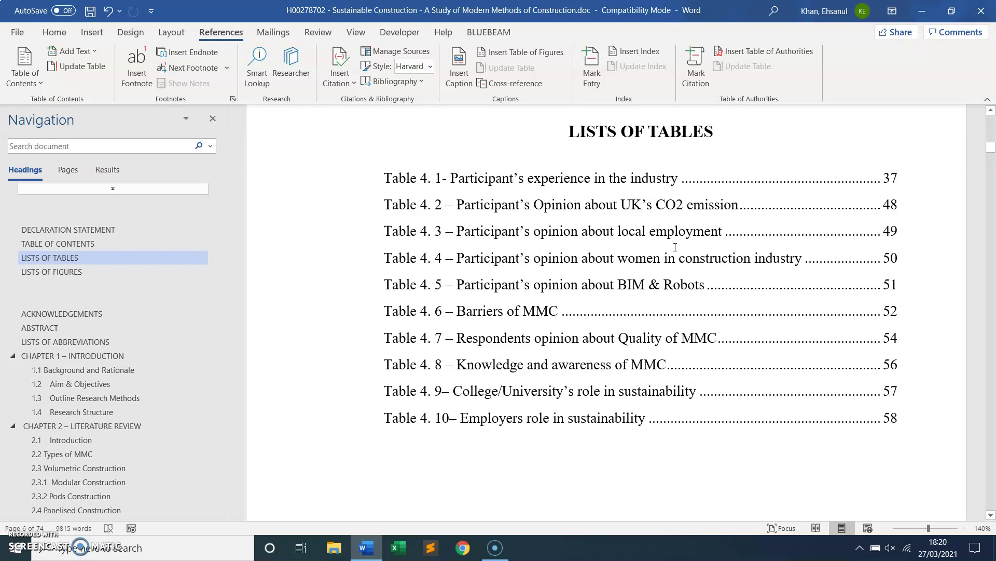
{"action": "scroll", "coordinate": [671, 250], "scroll_direction": "down", "scroll_amount": 1}
{"action": "scroll", "coordinate": [672, 250], "scroll_direction": "up", "scroll_amount": 1}
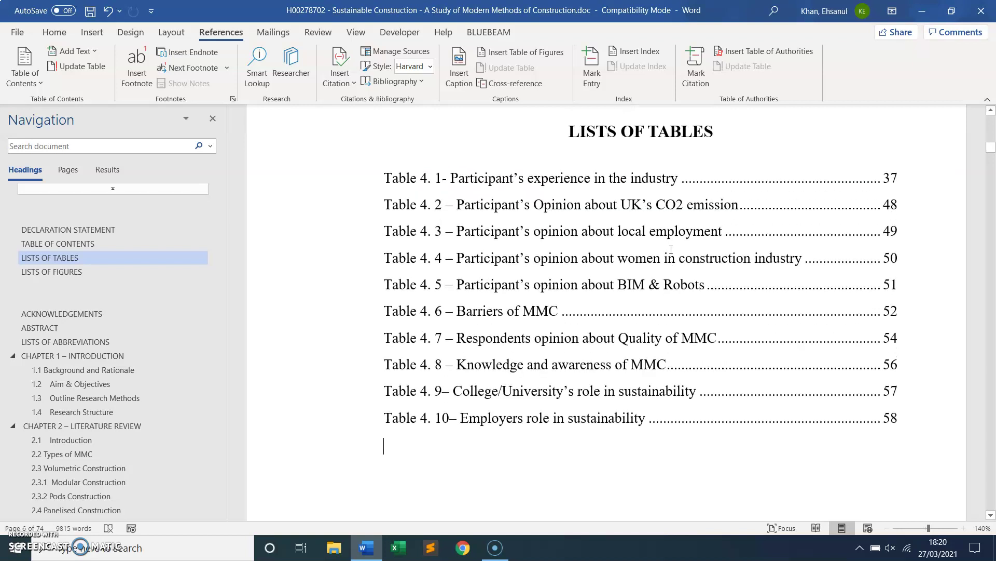